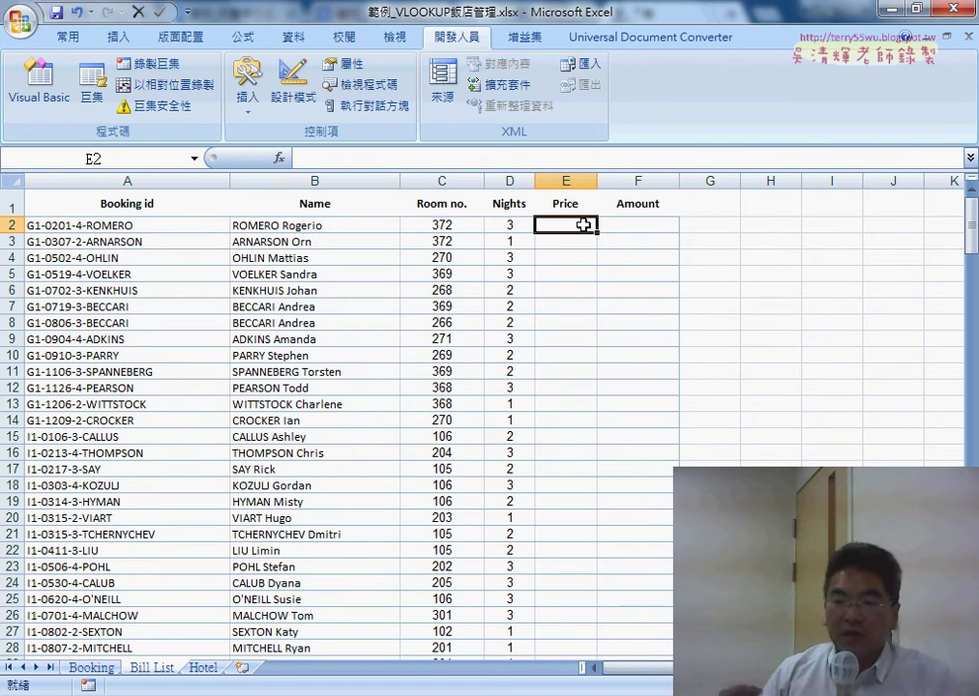
Use Insert Function to enter =LEFT(A2,3) in E2, showing the booking prefix G1-
{"action": "left_click", "coordinate": [78, 225]}
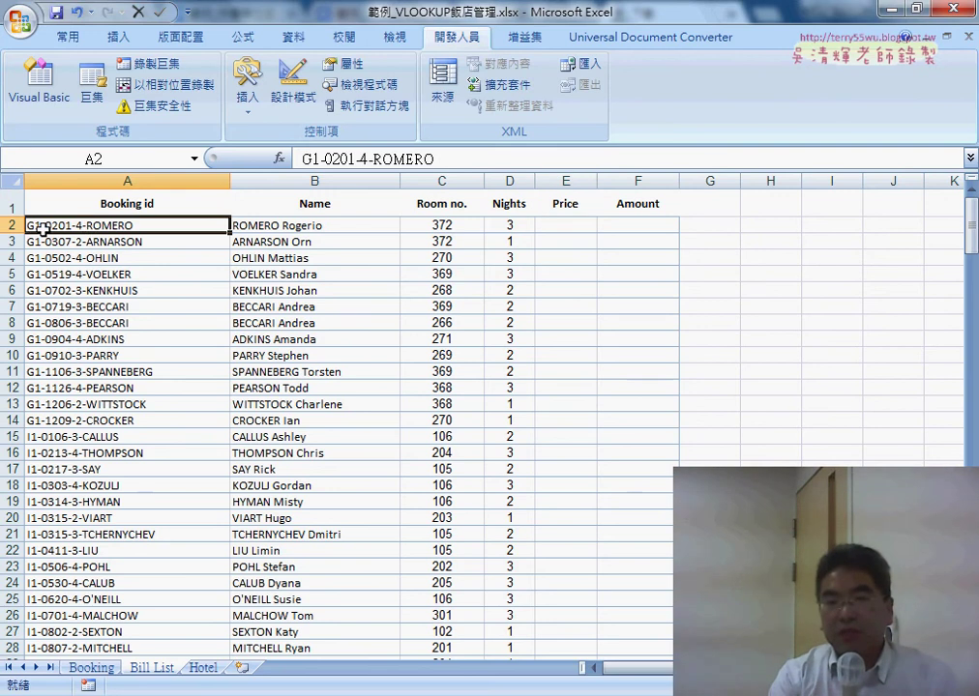
{"action": "left_click", "coordinate": [565, 225]}
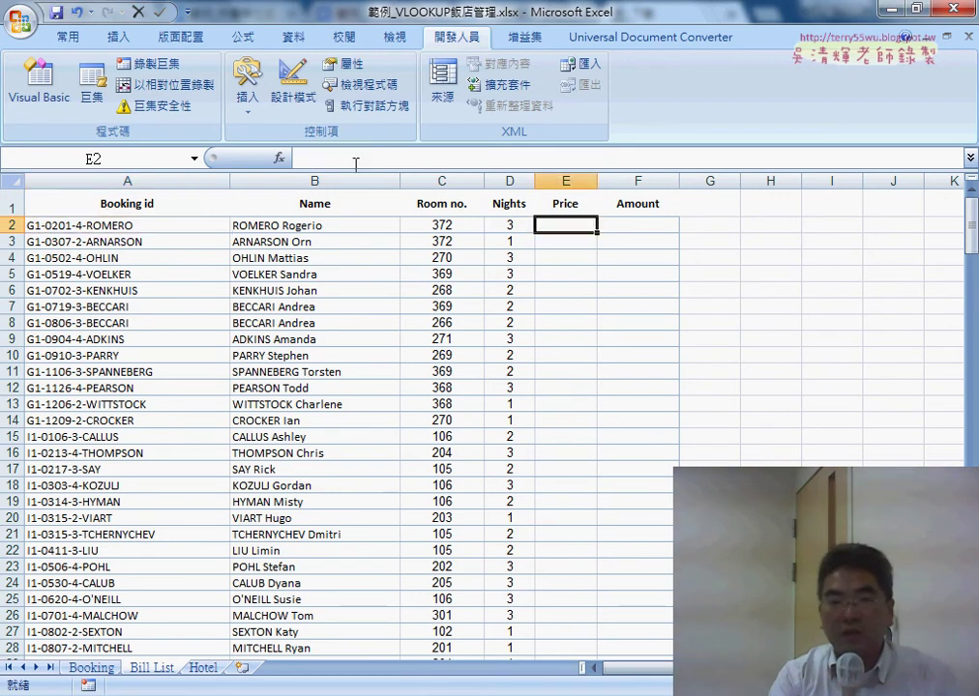
{"action": "left_click", "coordinate": [279, 158]}
{"action": "left_click", "coordinate": [496, 322]}
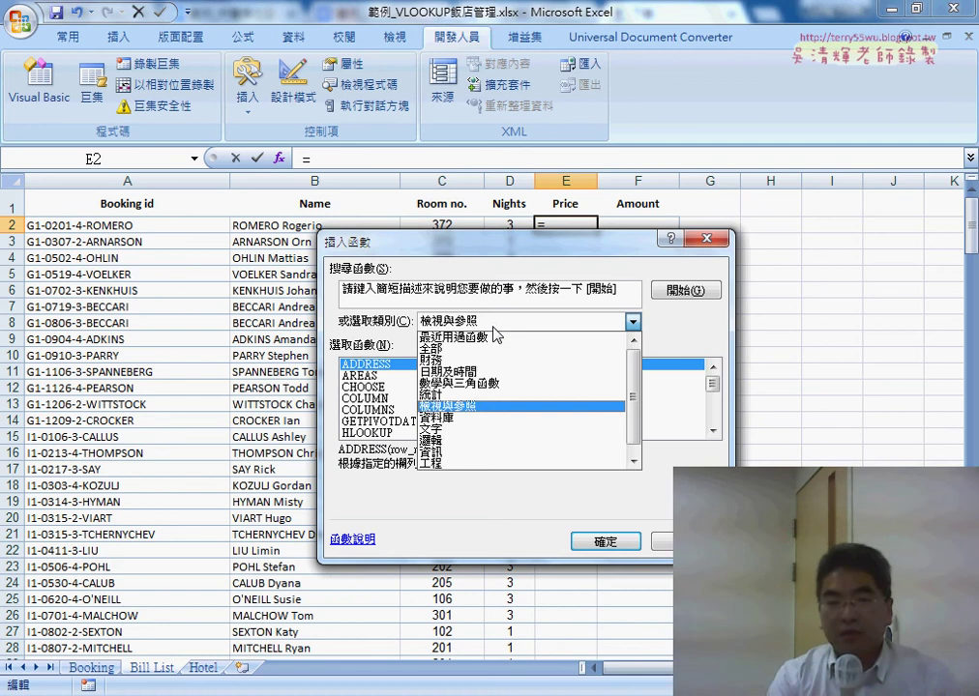
{"action": "left_click", "coordinate": [484, 430]}
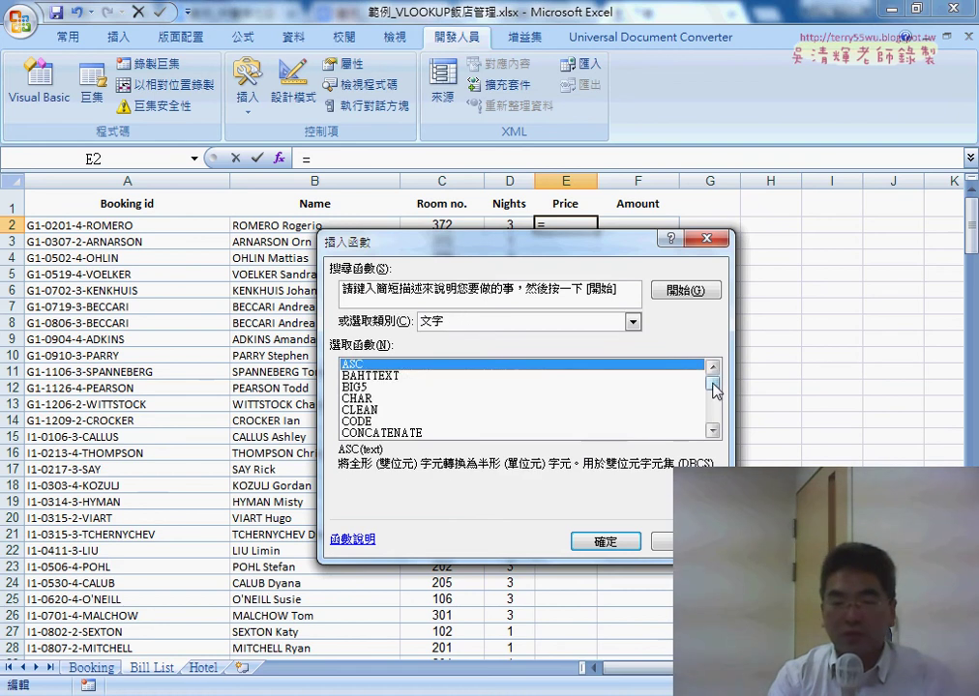
{"action": "left_click_drag", "start_coordinate": [713, 387], "coordinate": [714, 397]}
{"action": "double_click", "coordinate": [355, 422]}
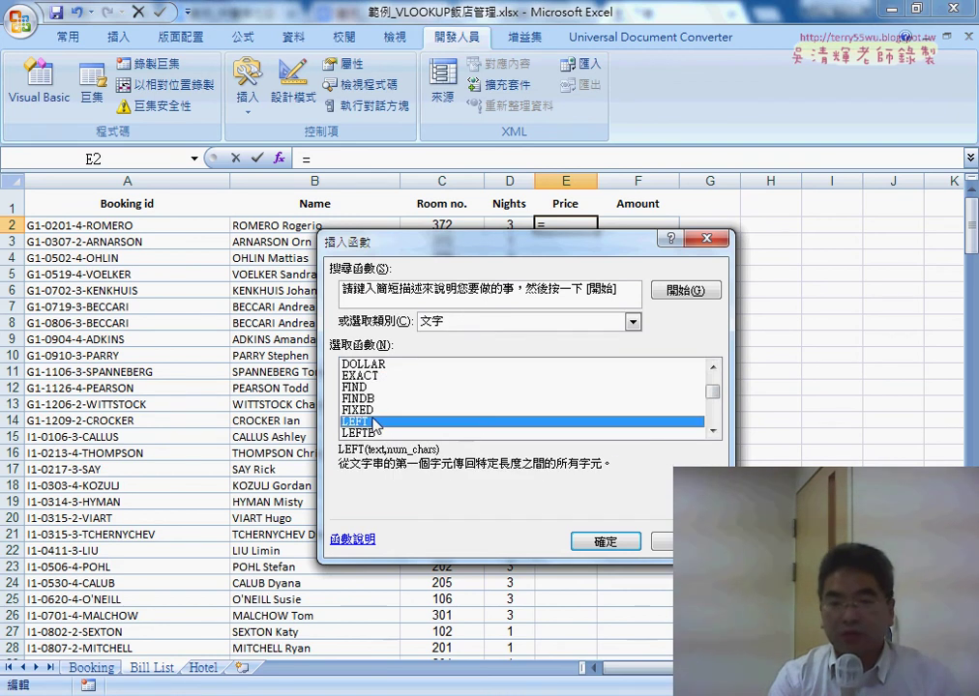
{"action": "left_click", "coordinate": [147, 225]}
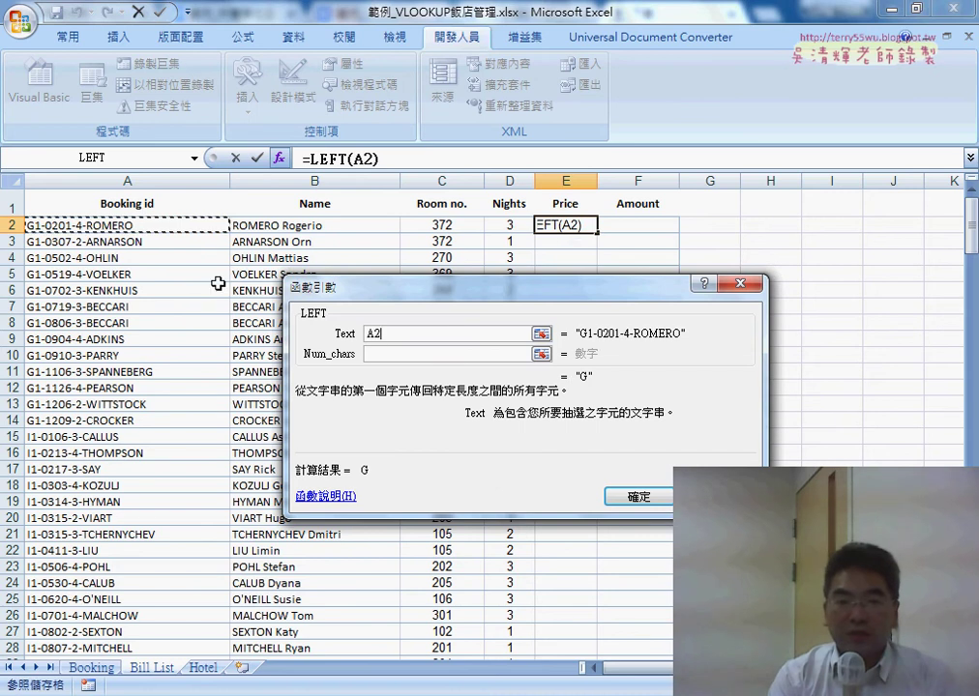
{"action": "left_click", "coordinate": [384, 354]}
{"action": "type", "text": "3"}
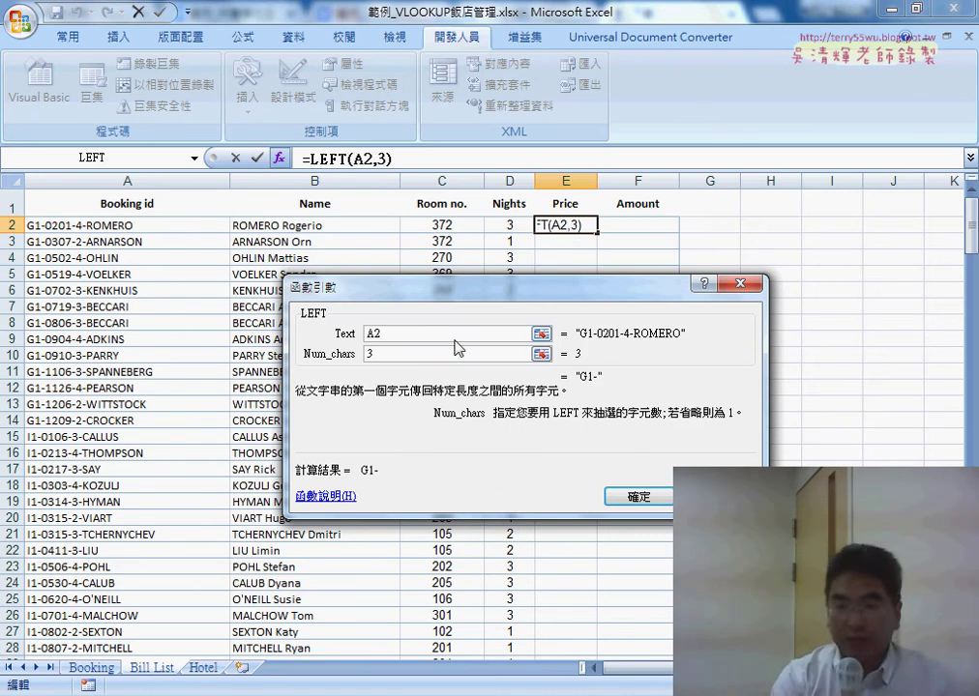
{"action": "left_click", "coordinate": [635, 495]}
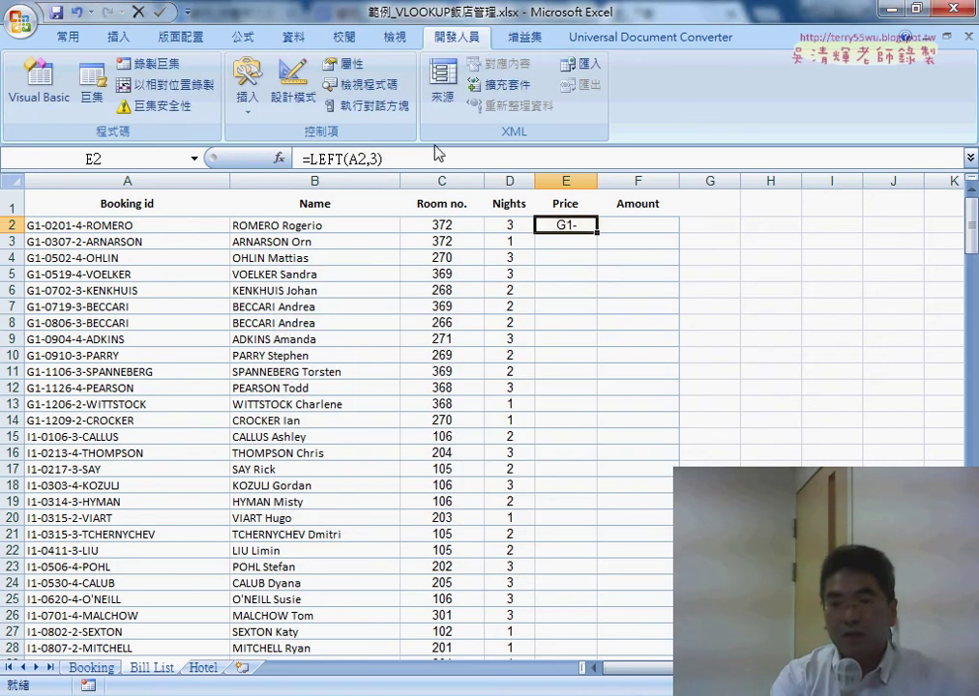
{"action": "left_click", "coordinate": [417, 156]}
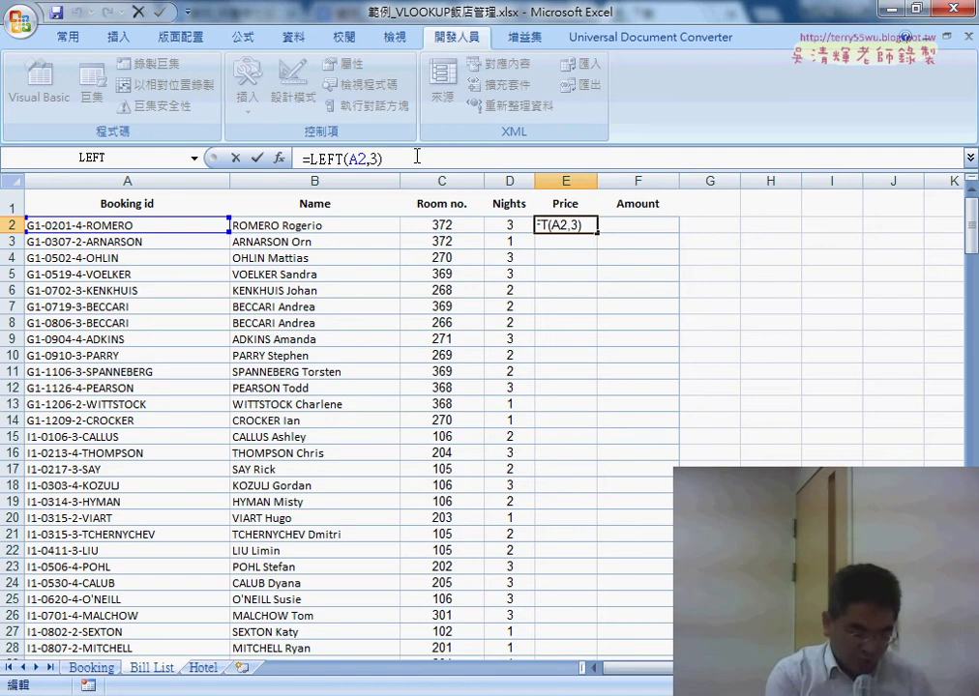
Extend E2's formula to =LEFT(A2,3)&C2, giving G1-372
{"action": "type", "text": "&"}
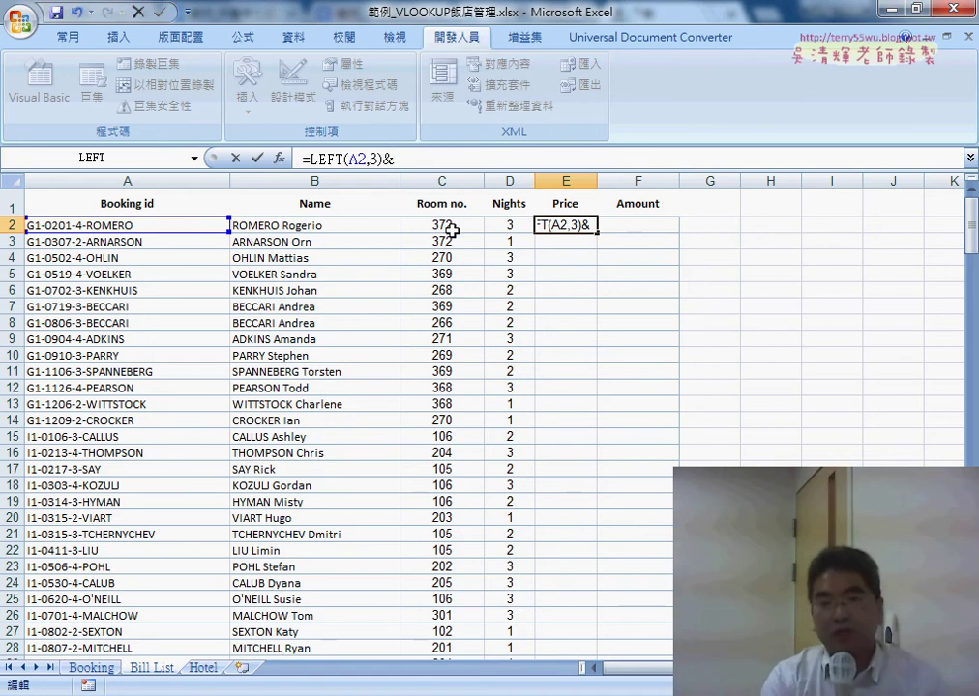
{"action": "left_click", "coordinate": [443, 226]}
{"action": "left_click", "coordinate": [259, 158]}
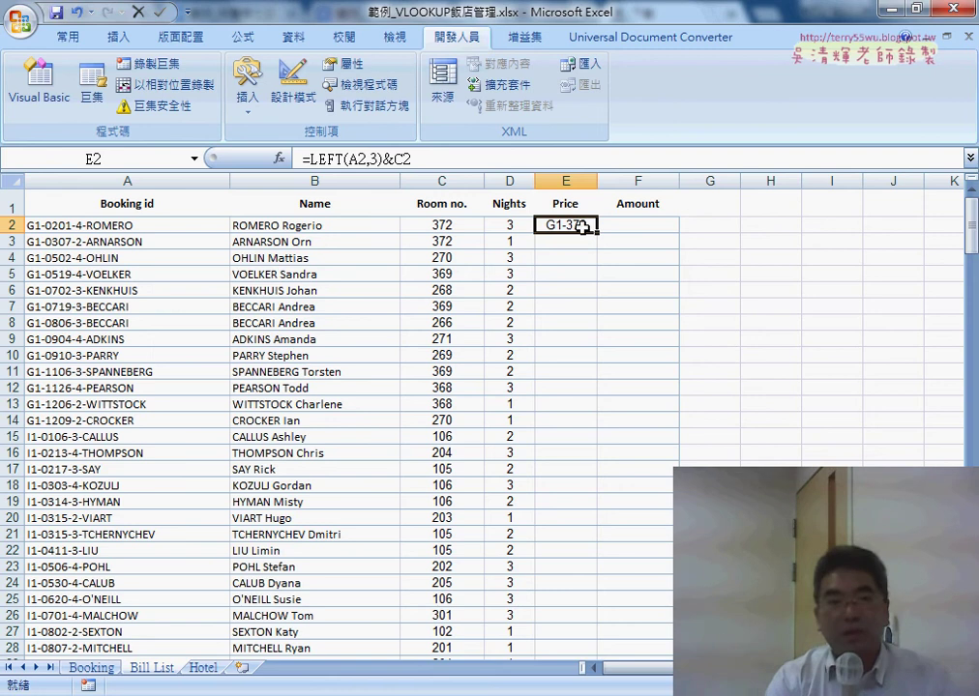
Cut the LEFT(A2,3)&C2 expression out of E2's formula, leaving a bare equals sign
{"action": "left_click_drag", "start_coordinate": [310, 159], "coordinate": [448, 159]}
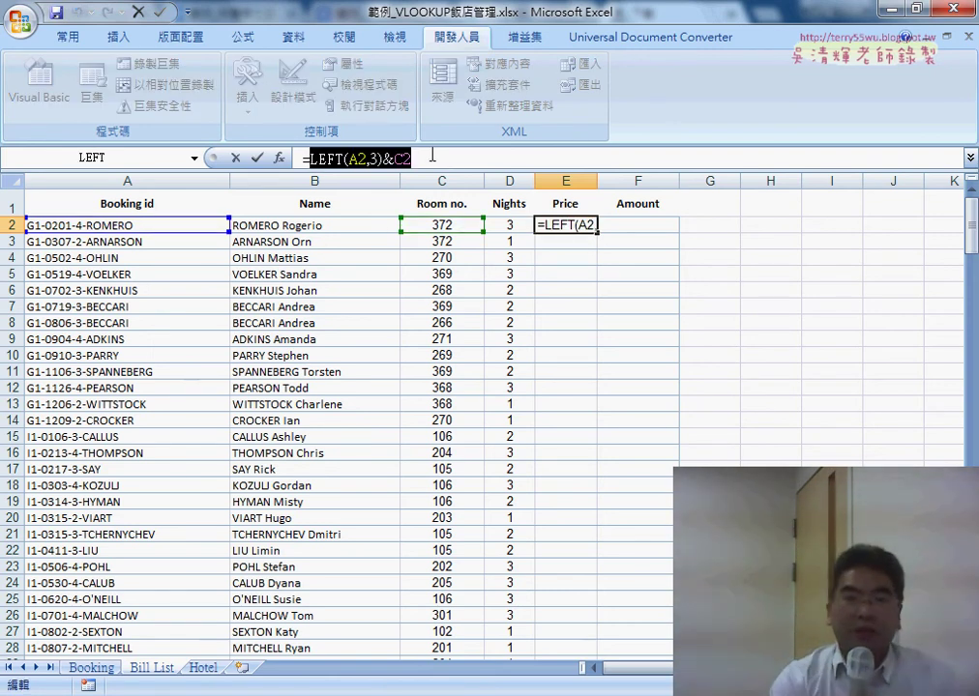
{"action": "right_click", "coordinate": [399, 160]}
{"action": "left_click", "coordinate": [430, 174]}
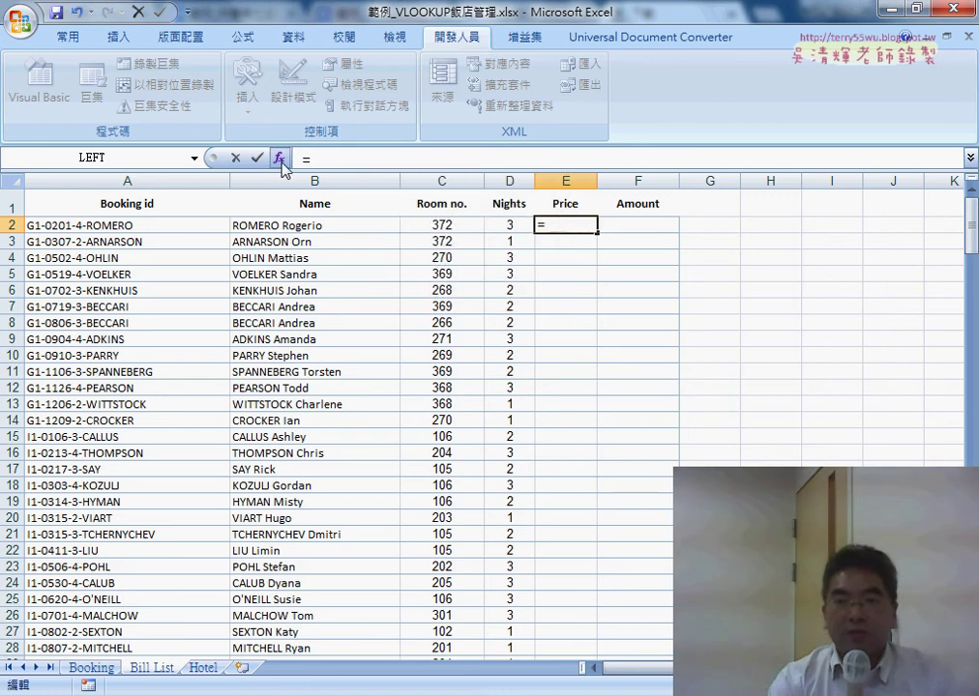
Start a VLOOKUP in E2 with the pasted LEFT(A2,3)&C2 as lookup value
{"action": "left_click", "coordinate": [281, 159]}
{"action": "left_click", "coordinate": [633, 321]}
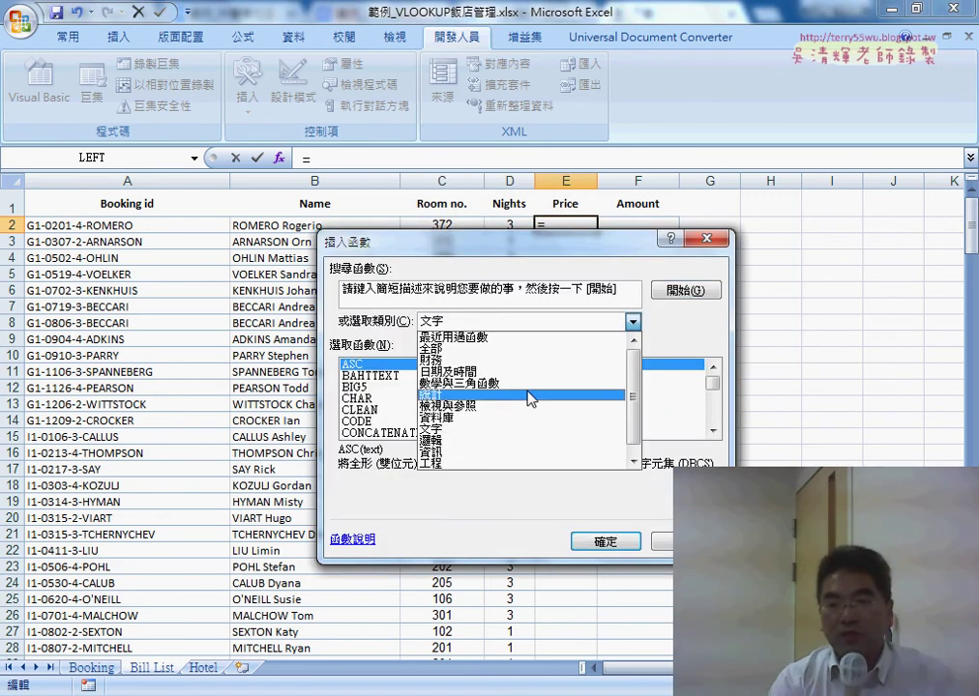
{"action": "left_click", "coordinate": [580, 406]}
{"action": "left_click_drag", "start_coordinate": [715, 389], "coordinate": [718, 439]}
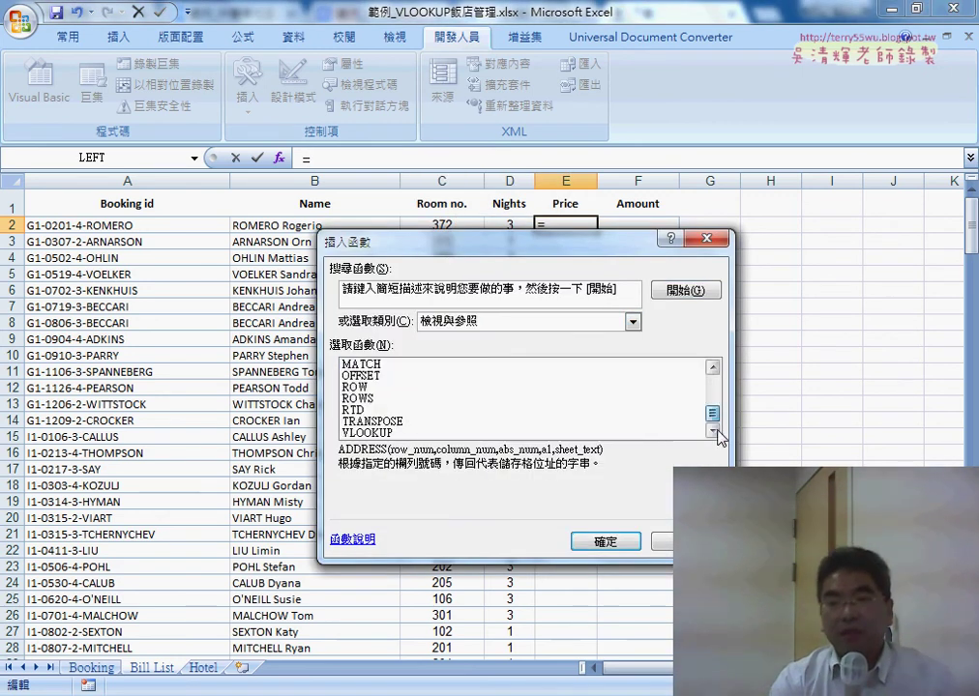
{"action": "double_click", "coordinate": [365, 432]}
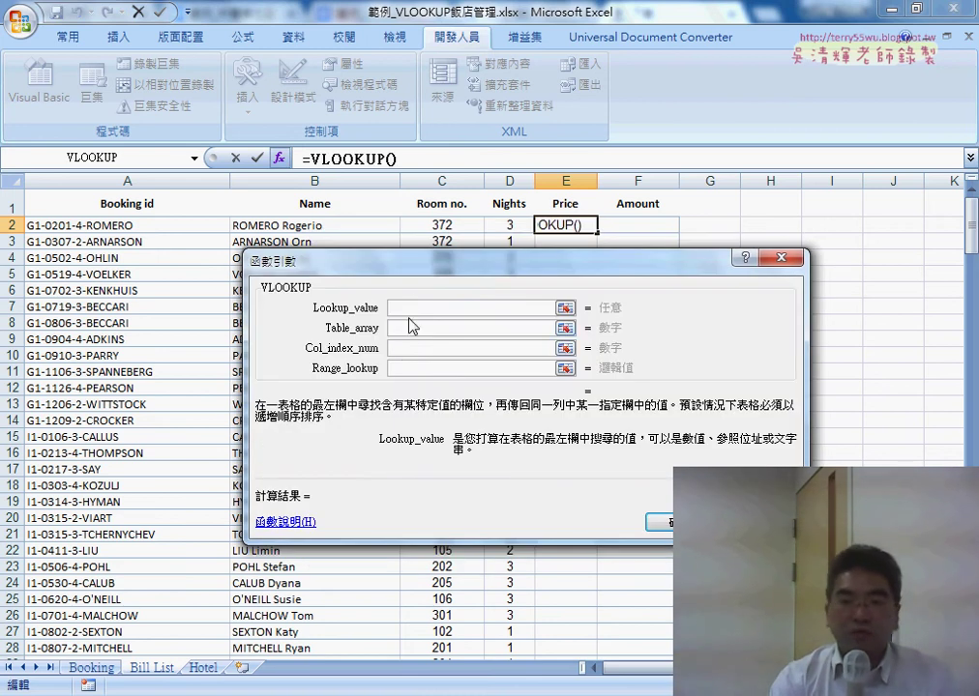
{"action": "right_click", "coordinate": [436, 308]}
{"action": "left_click", "coordinate": [442, 364]}
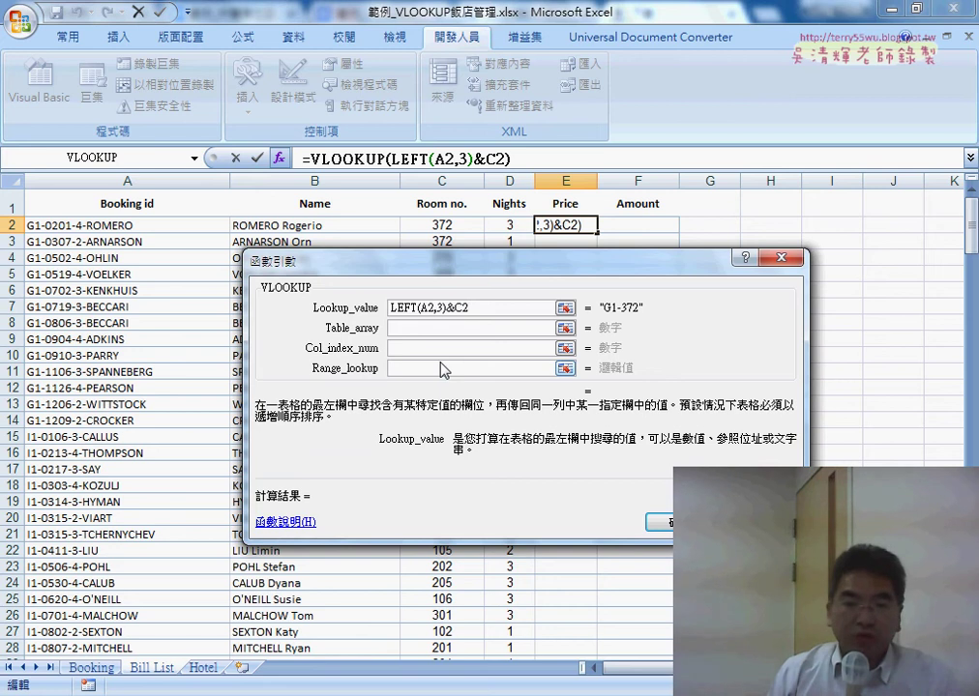
Choose the LookupPrice named range for the table array, replacing a mistaken Booking entry
{"action": "left_click", "coordinate": [406, 334]}
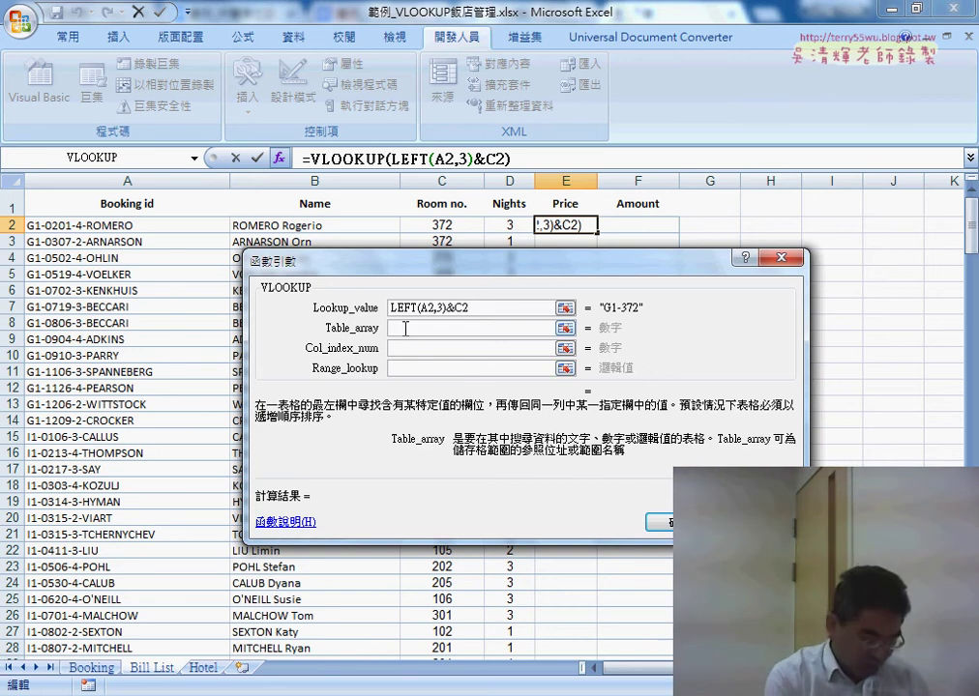
{"action": "key", "text": "F3"}
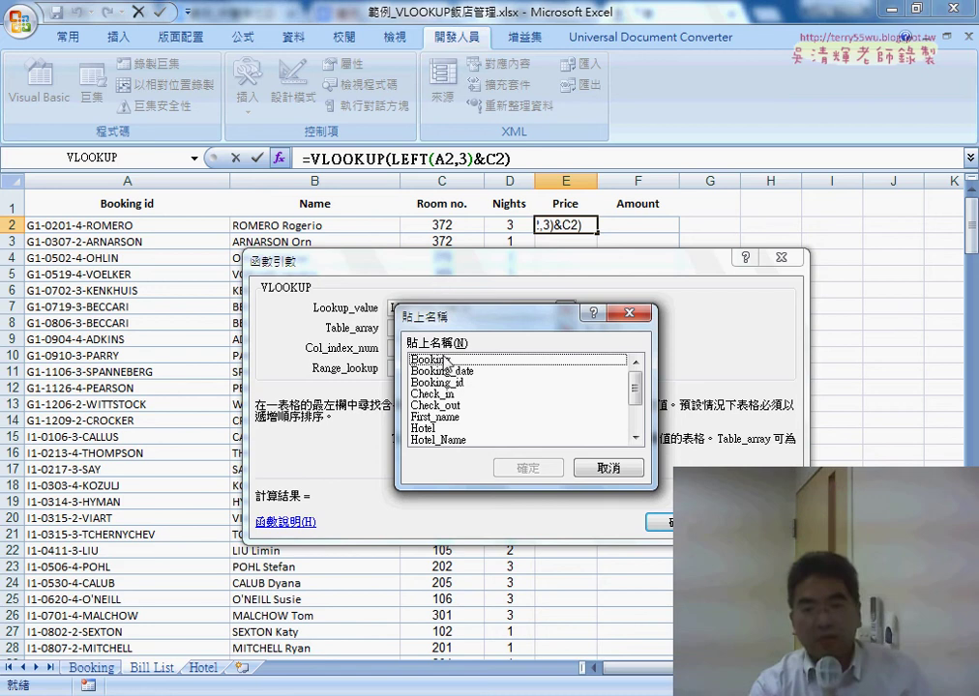
{"action": "double_click", "coordinate": [447, 362]}
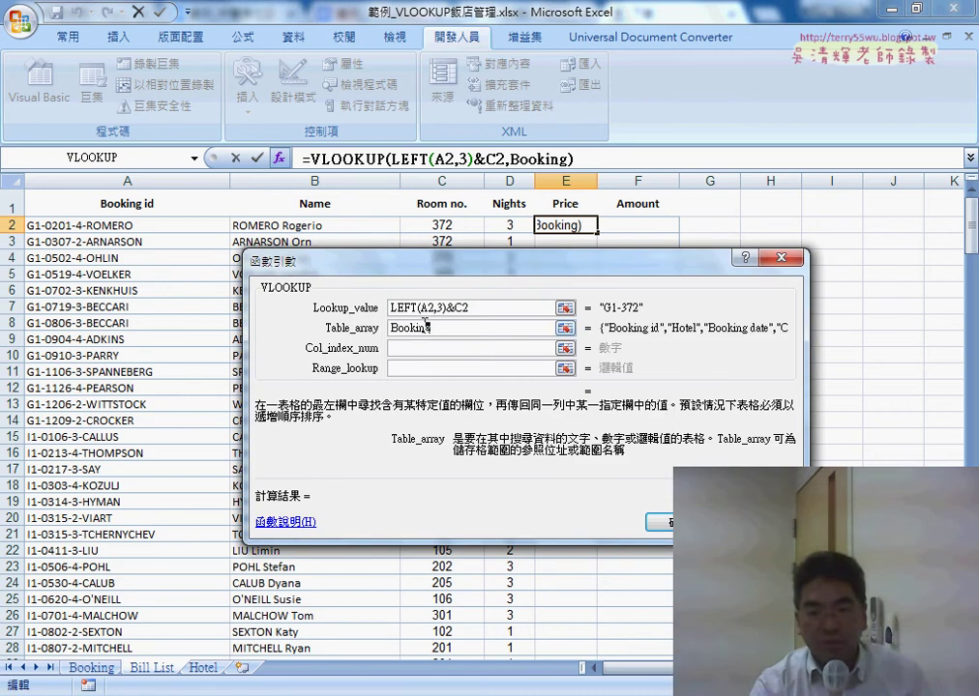
{"action": "double_click", "coordinate": [427, 328]}
{"action": "key", "text": "Delete"}
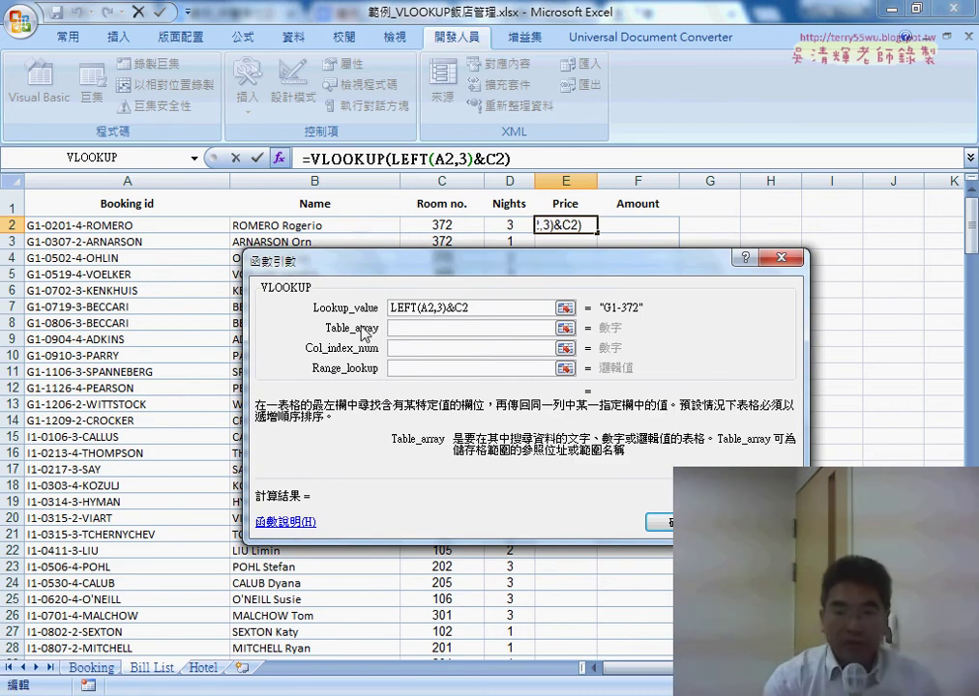
{"action": "left_click", "coordinate": [396, 346]}
{"action": "left_click", "coordinate": [402, 335]}
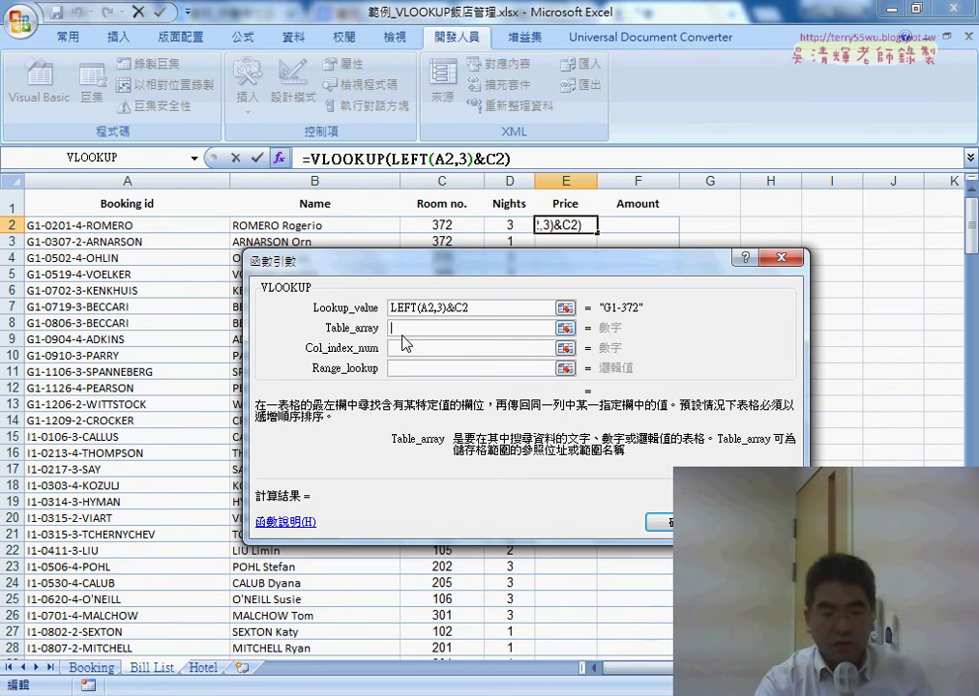
{"action": "key", "text": "F3"}
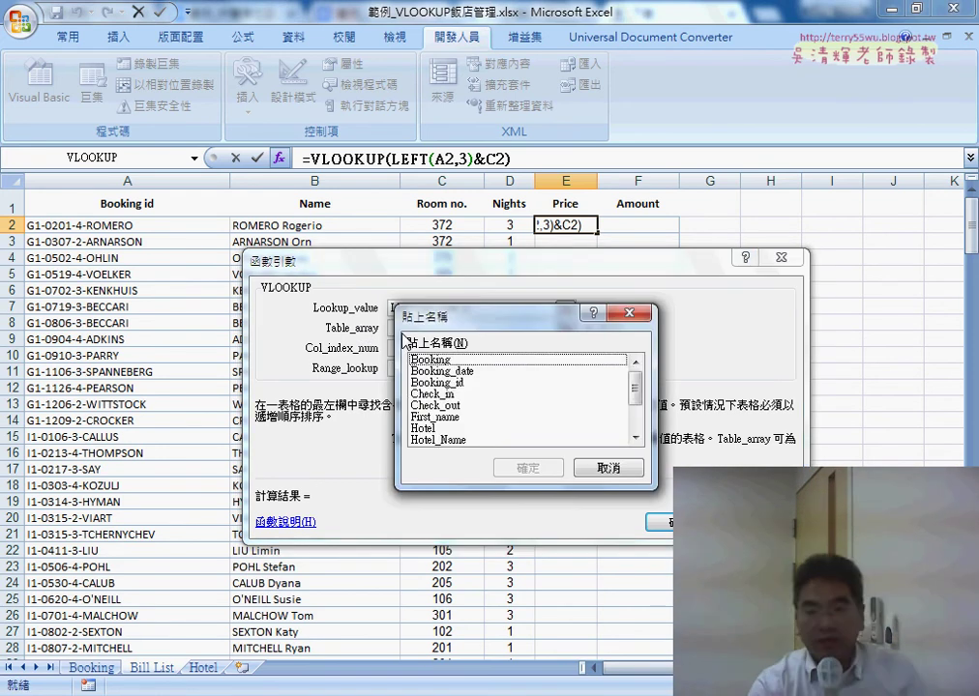
{"action": "left_click_drag", "start_coordinate": [636, 396], "coordinate": [637, 409]}
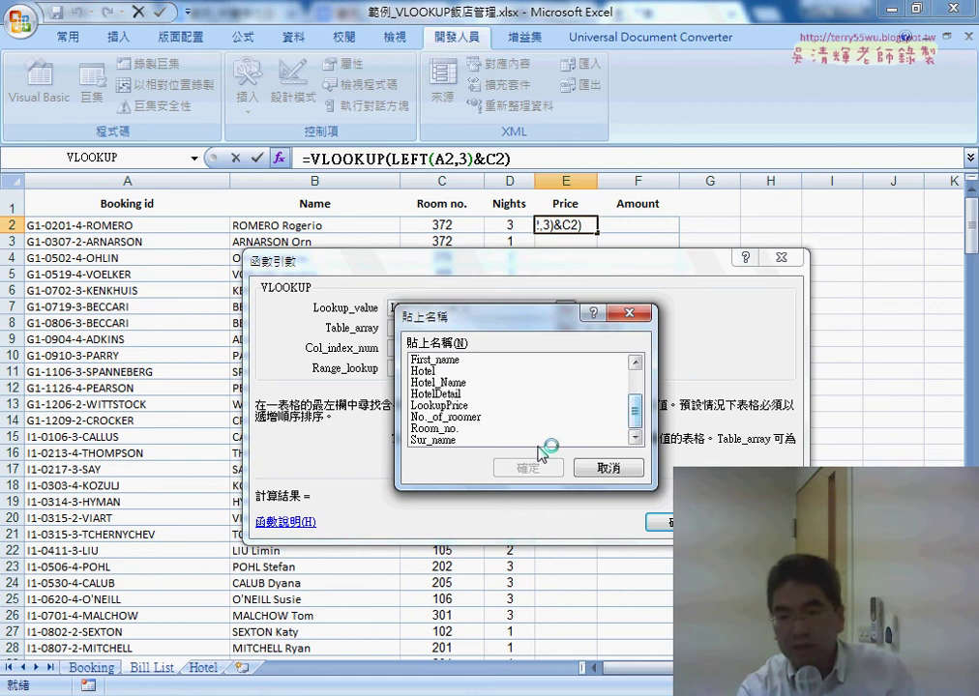
{"action": "left_click", "coordinate": [460, 406]}
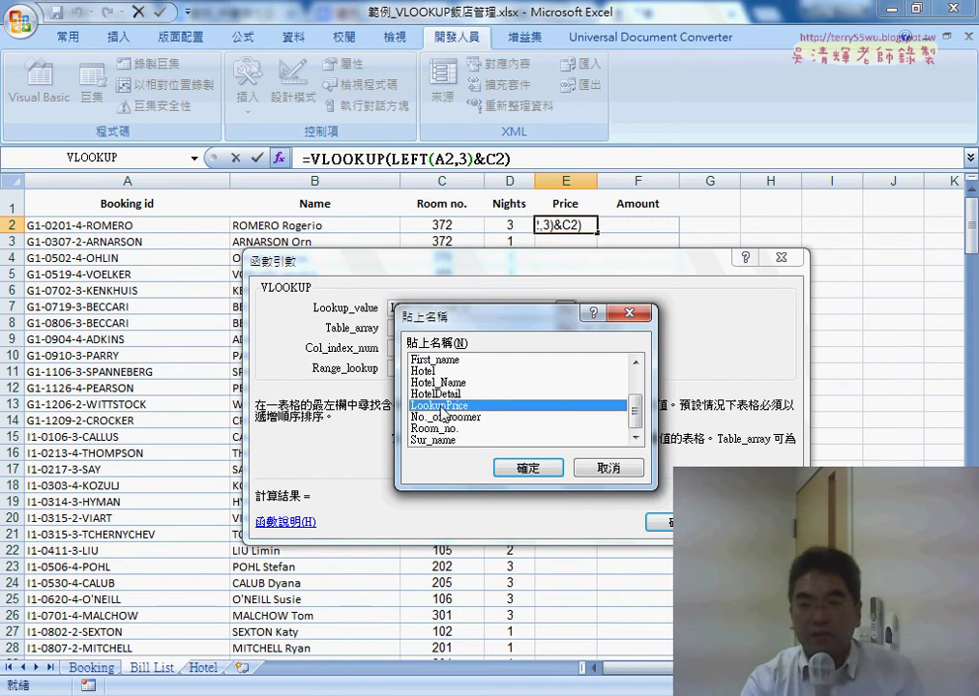
Complete E2's VLOOKUP with table LookupPrice, column 2 and match type 0, returning 3,800
{"action": "left_click", "coordinate": [527, 468]}
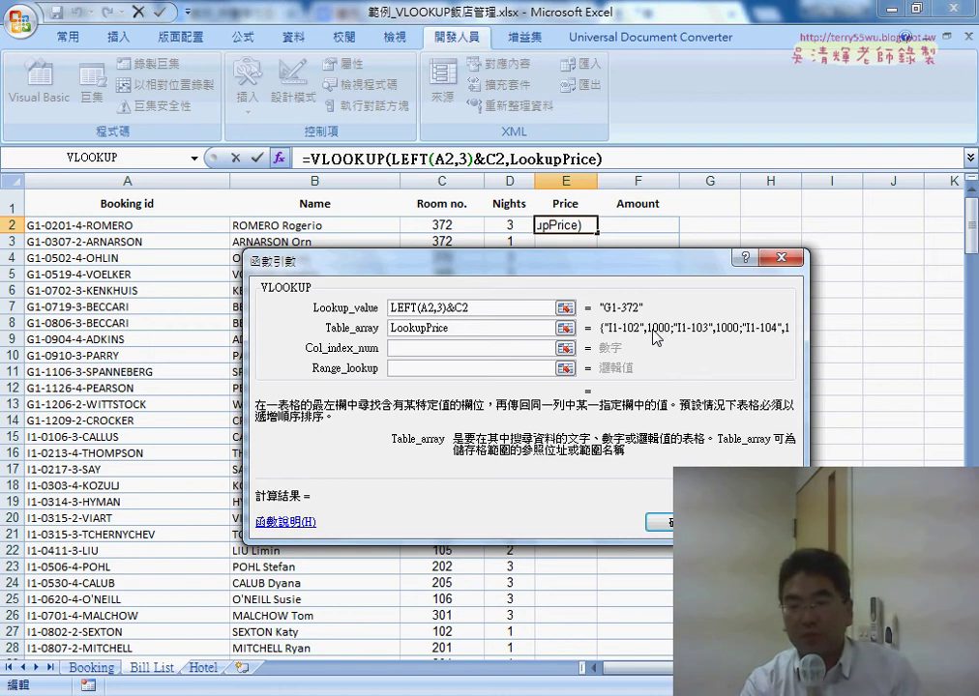
{"action": "left_click", "coordinate": [486, 350]}
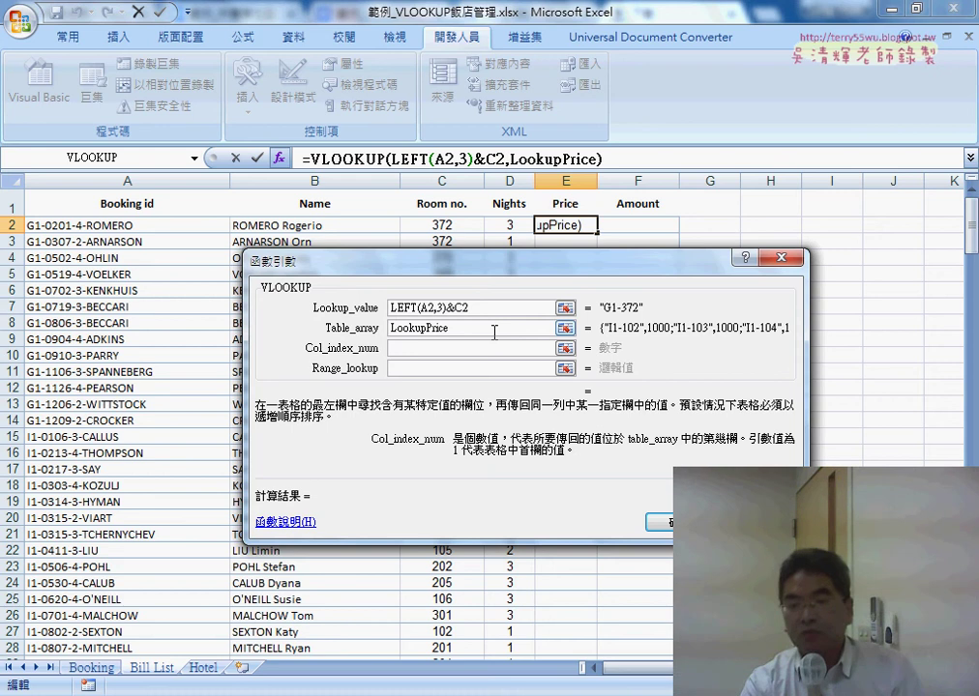
{"action": "left_click", "coordinate": [496, 332]}
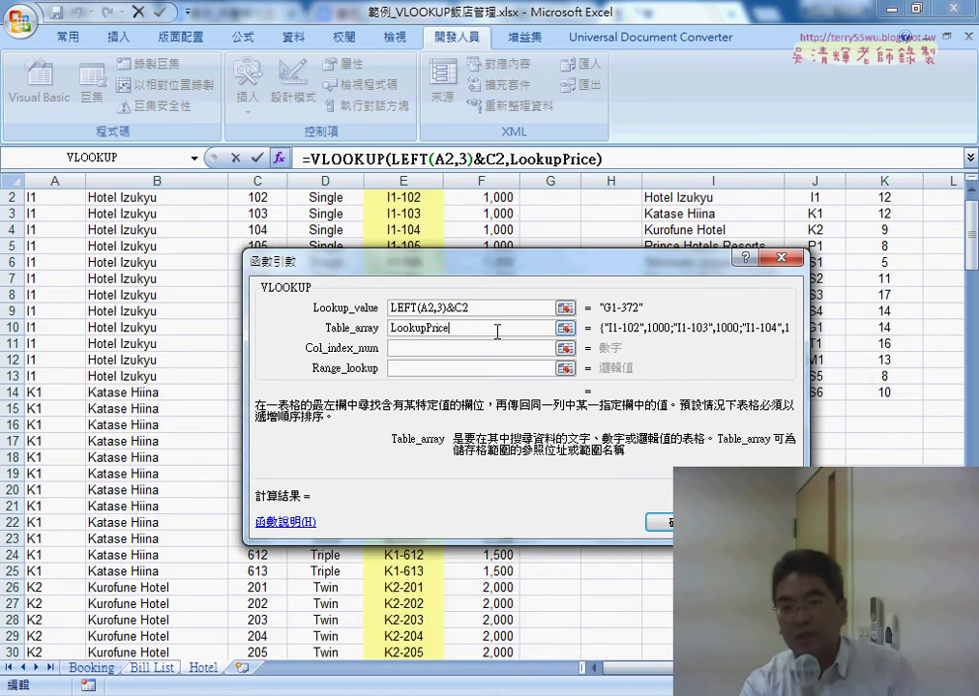
{"action": "left_click_drag", "start_coordinate": [387, 260], "coordinate": [435, 362]}
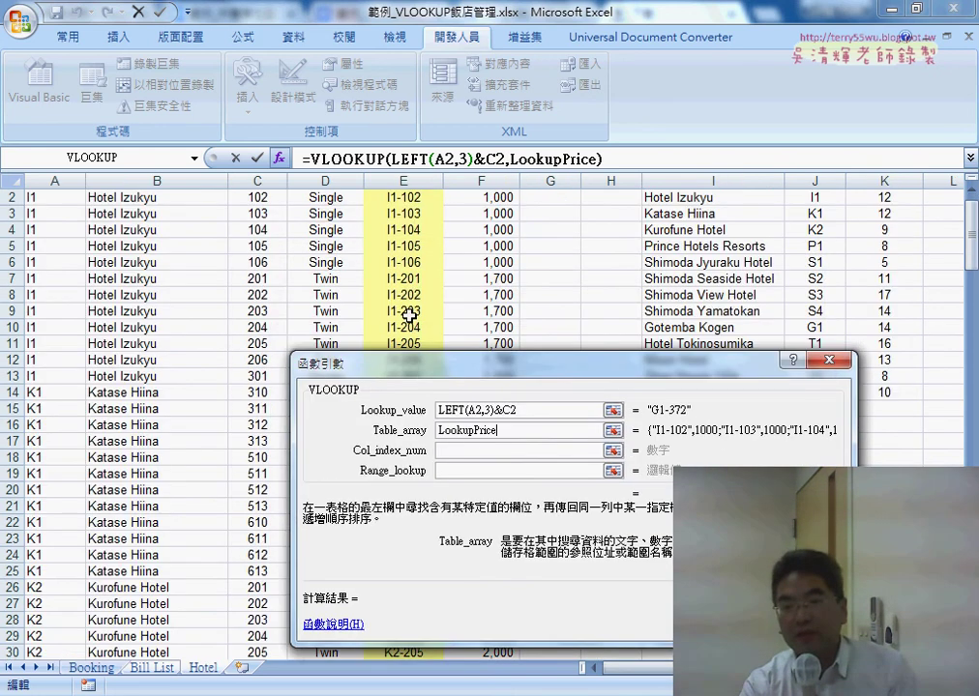
{"action": "left_click", "coordinate": [471, 450]}
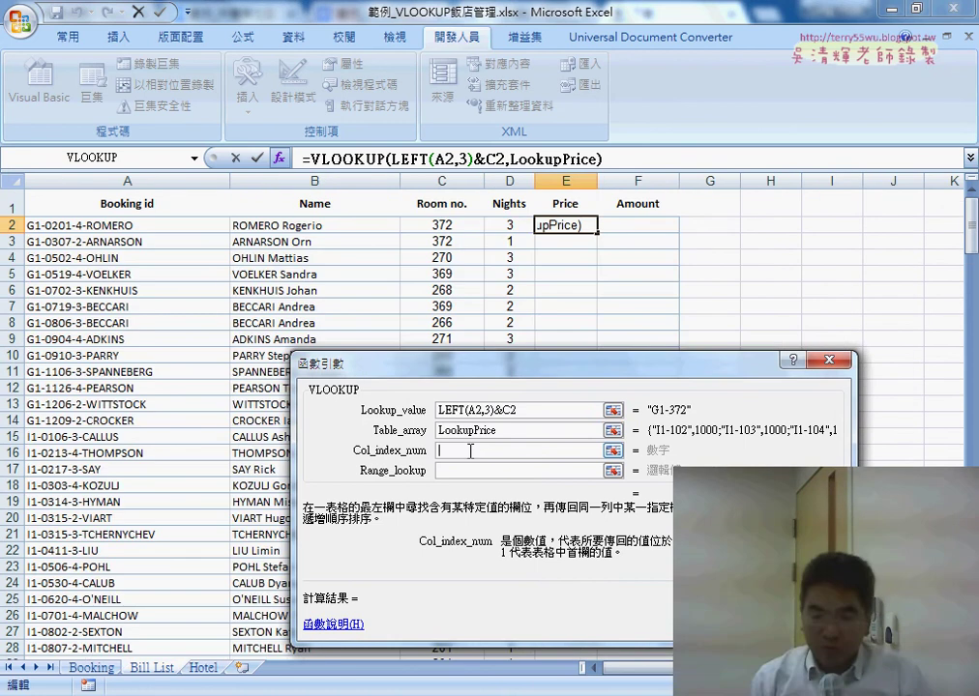
{"action": "type", "text": "2"}
{"action": "left_click", "coordinate": [484, 471]}
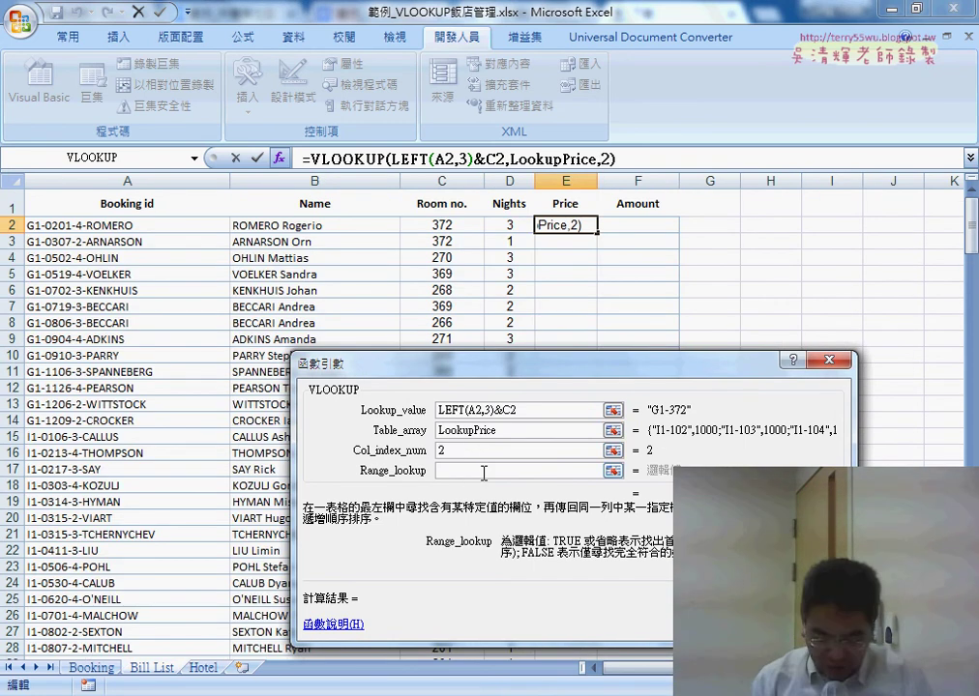
{"action": "type", "text": "0"}
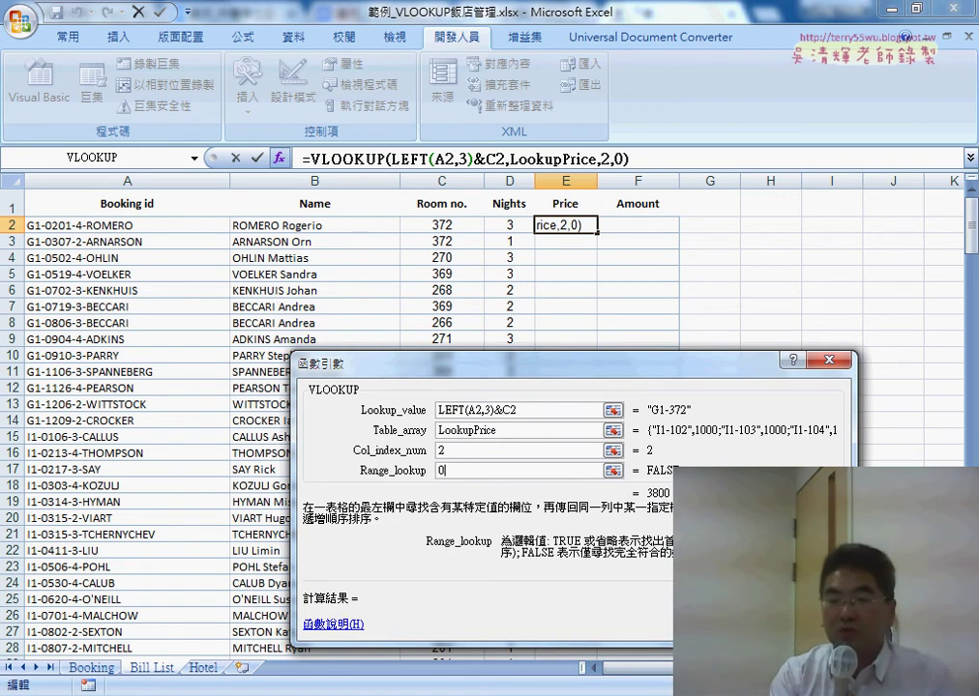
{"action": "key", "text": "Return"}
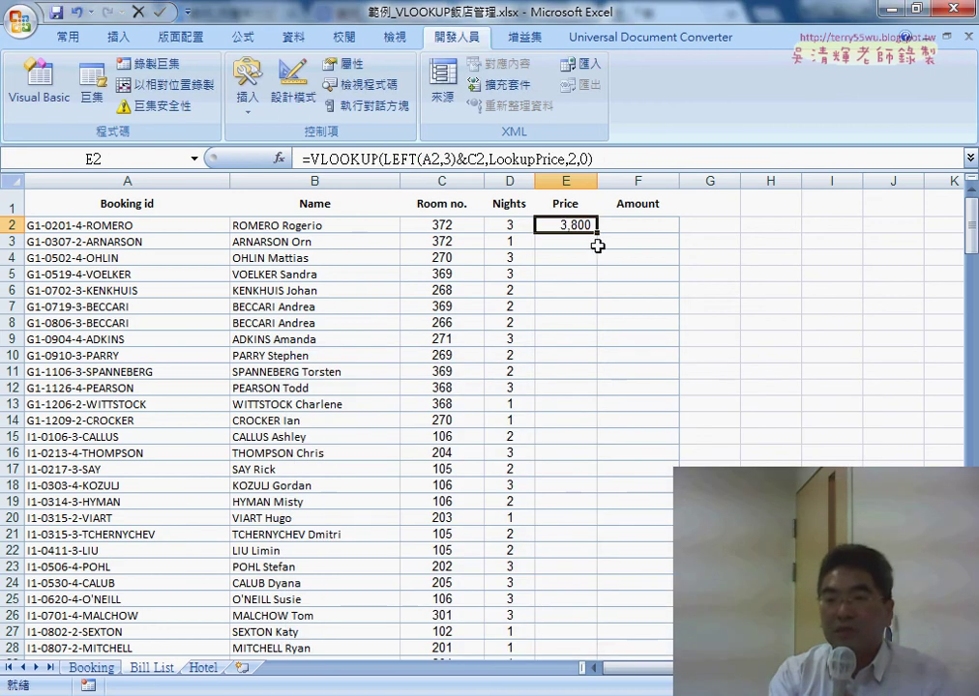
Fill the VLOOKUP price formula down column E for every booking
{"action": "double_click", "coordinate": [597, 232]}
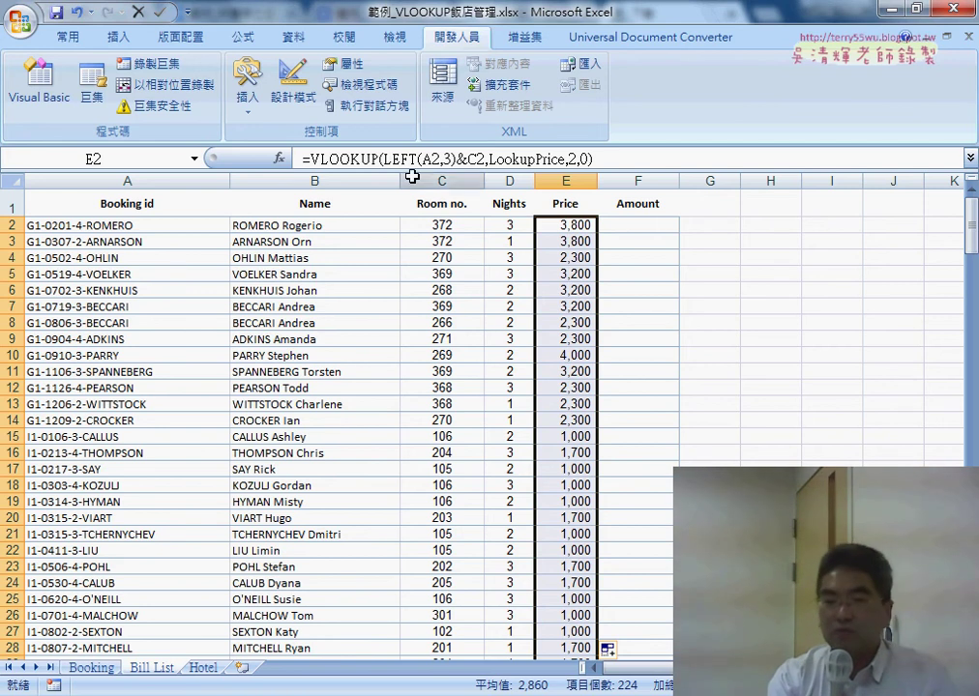
{"action": "left_click", "coordinate": [647, 226]}
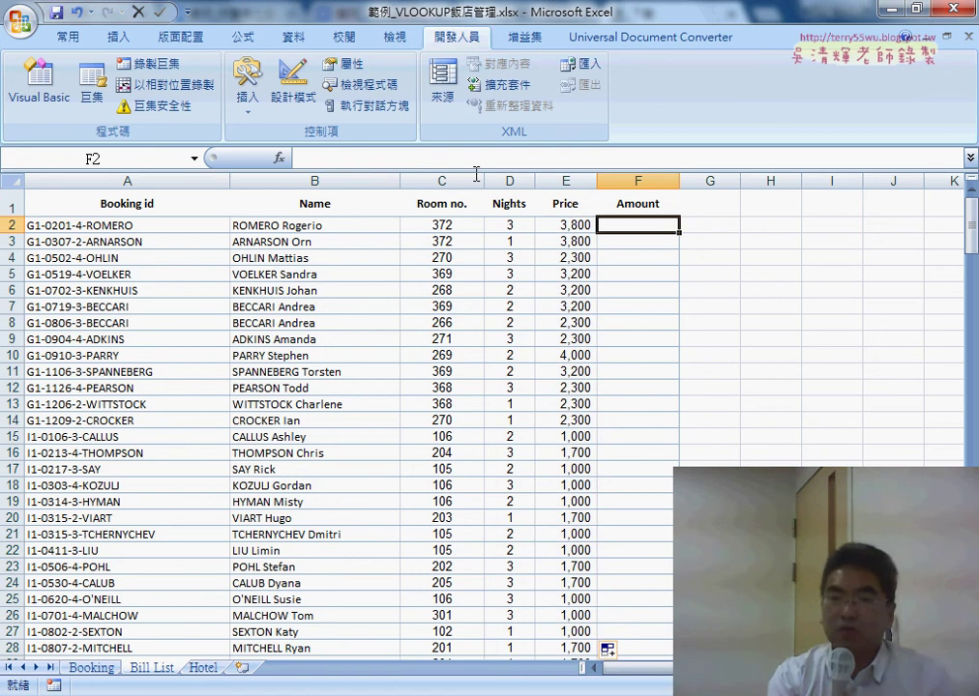
Enter =D2*E2 in F2 and fill it down the Amount column, starting at $11,400
{"action": "left_click", "coordinate": [414, 161]}
{"action": "type", "text": "="}
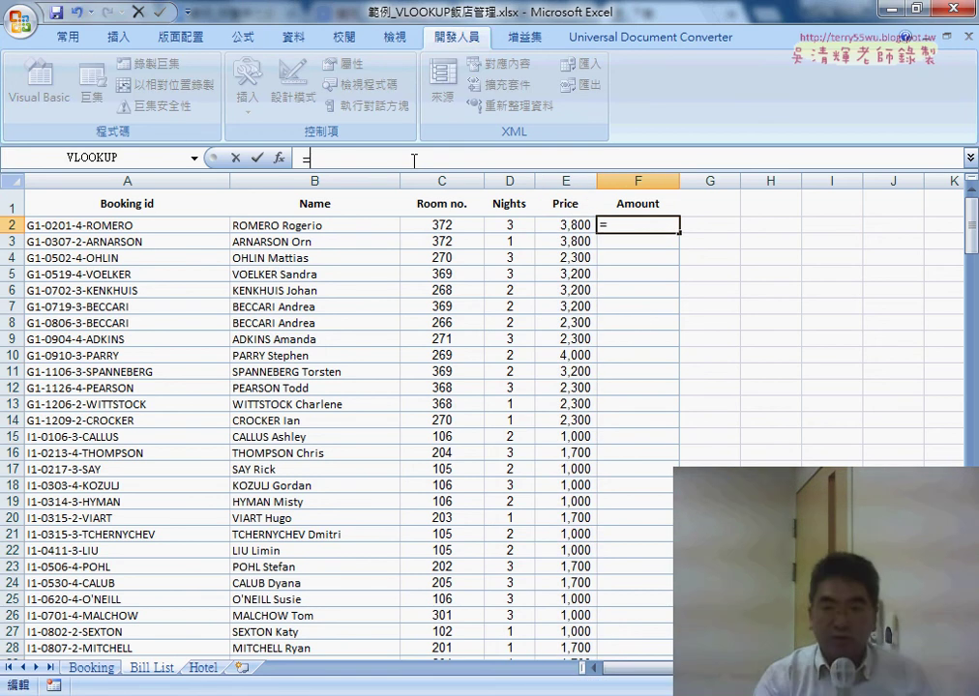
{"action": "left_click", "coordinate": [525, 226]}
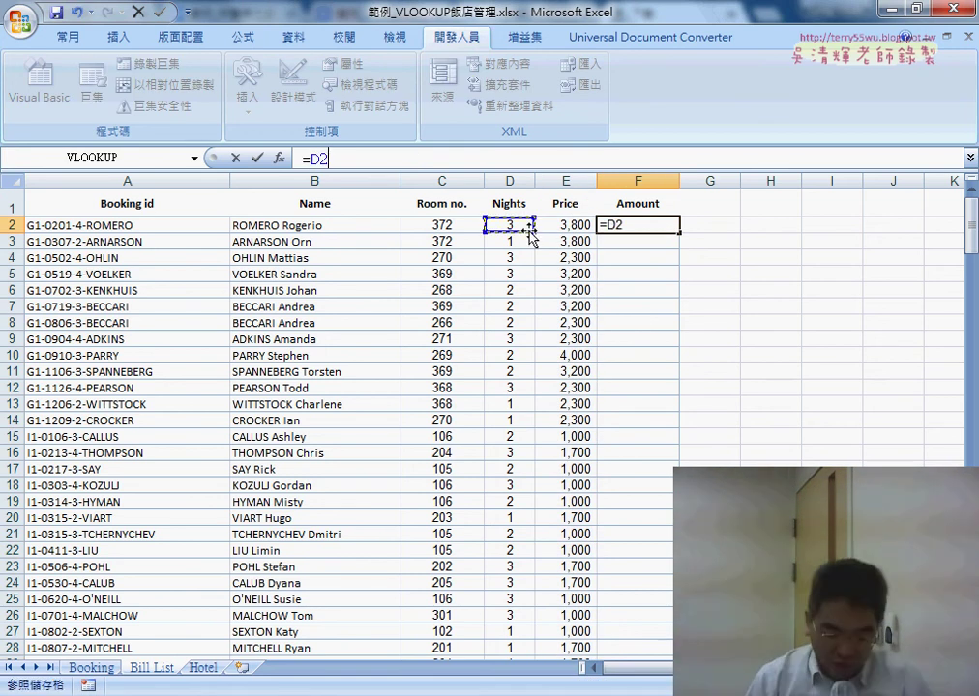
{"action": "type", "text": "*"}
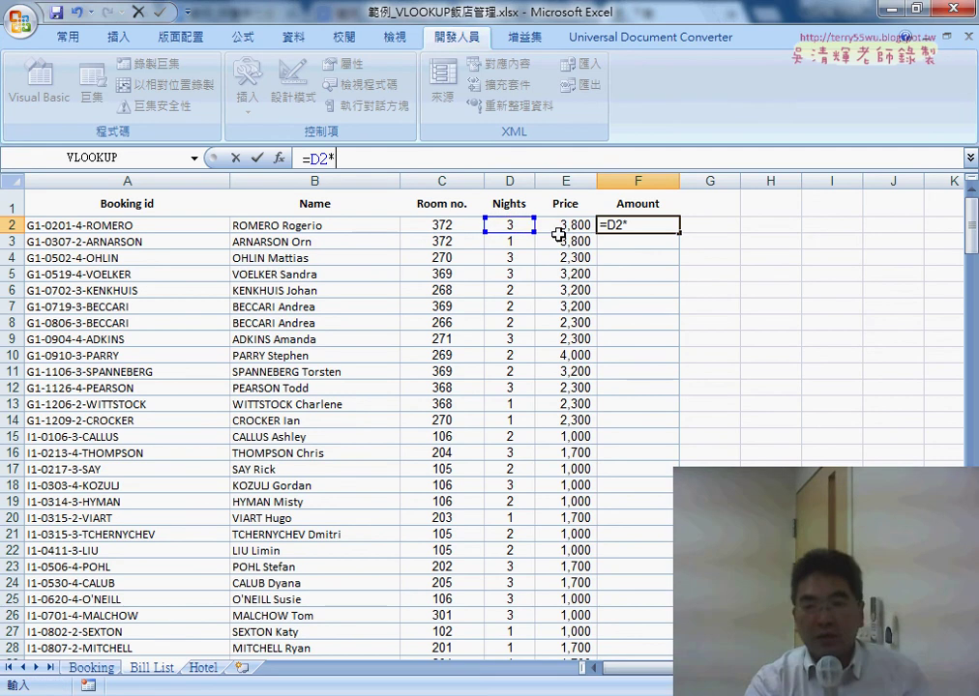
{"action": "left_click", "coordinate": [573, 226]}
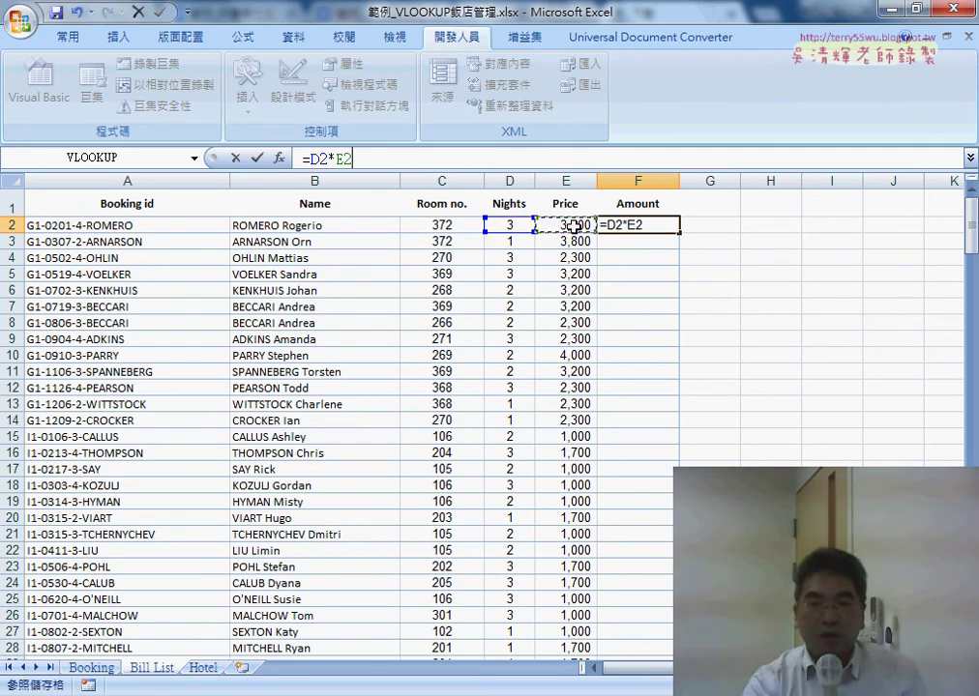
{"action": "left_click", "coordinate": [256, 157]}
{"action": "double_click", "coordinate": [681, 234]}
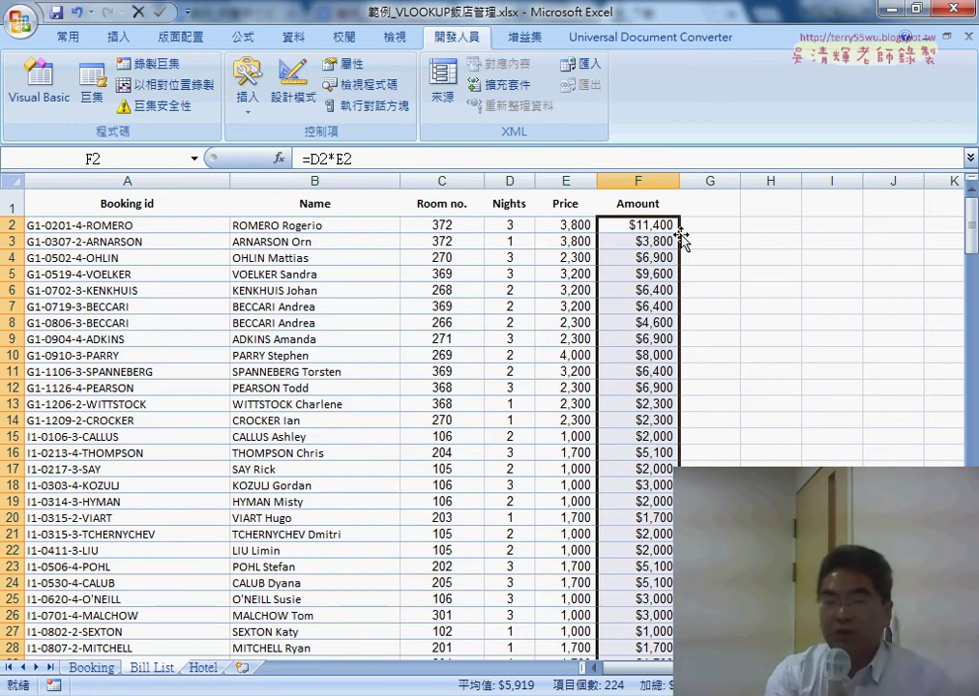
Check the Booking sheet, then return to the Bill List sheet
{"action": "left_click", "coordinate": [193, 226]}
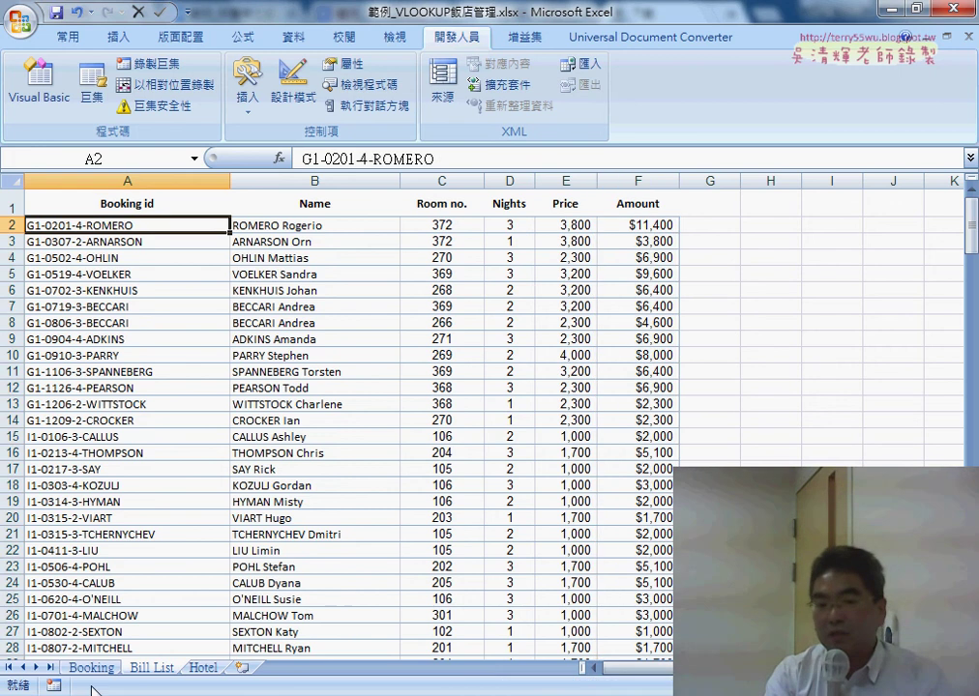
{"action": "left_click", "coordinate": [92, 668]}
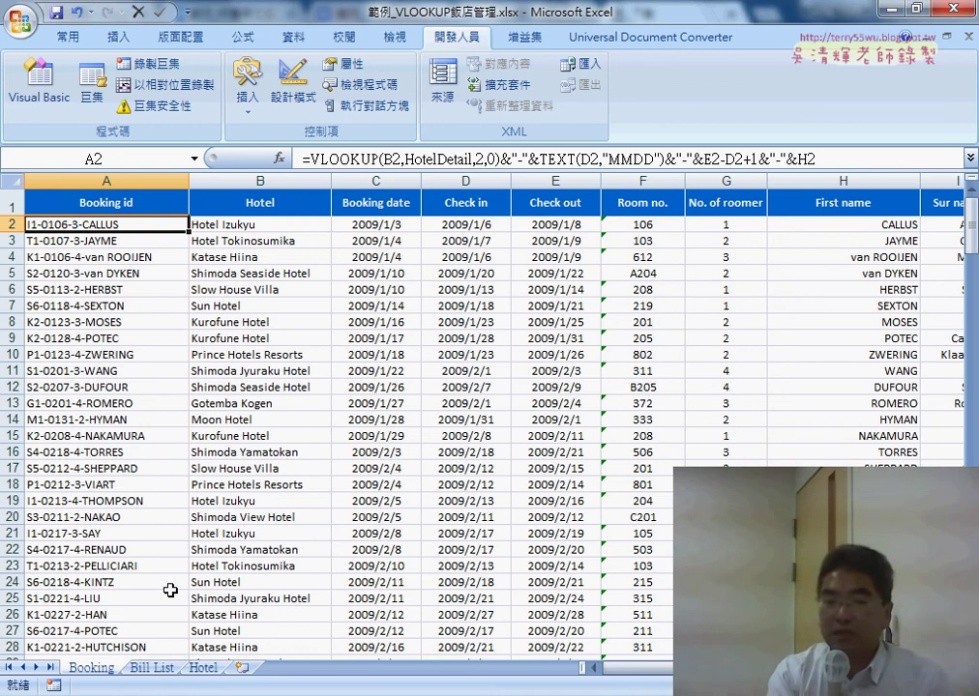
{"action": "left_click", "coordinate": [155, 667]}
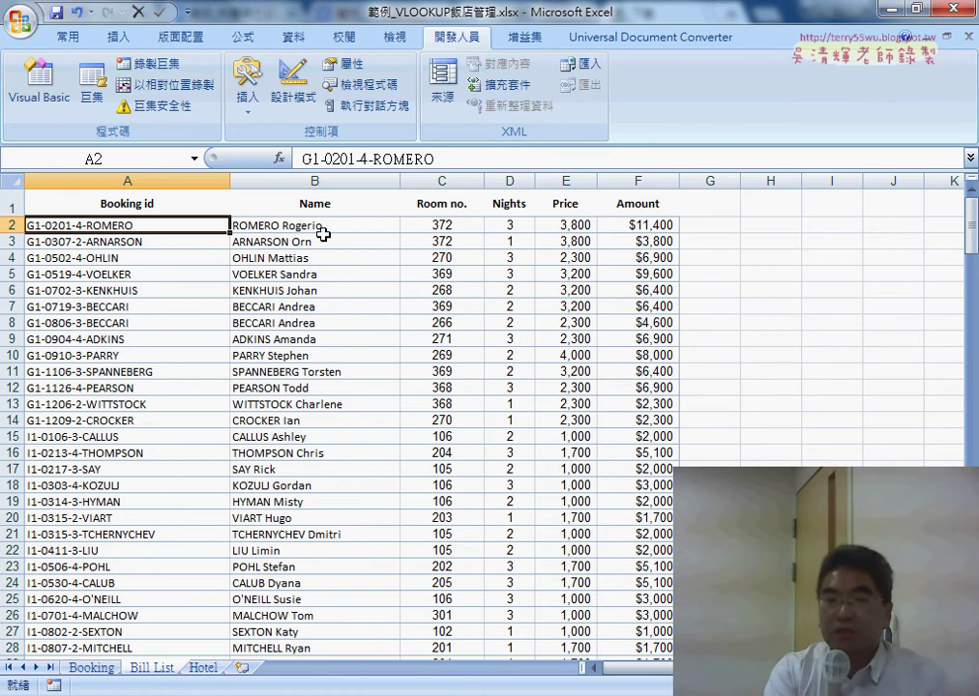
Apply a blue medium table style to the Bill List data and convert it back to a range
{"action": "left_click", "coordinate": [67, 37]}
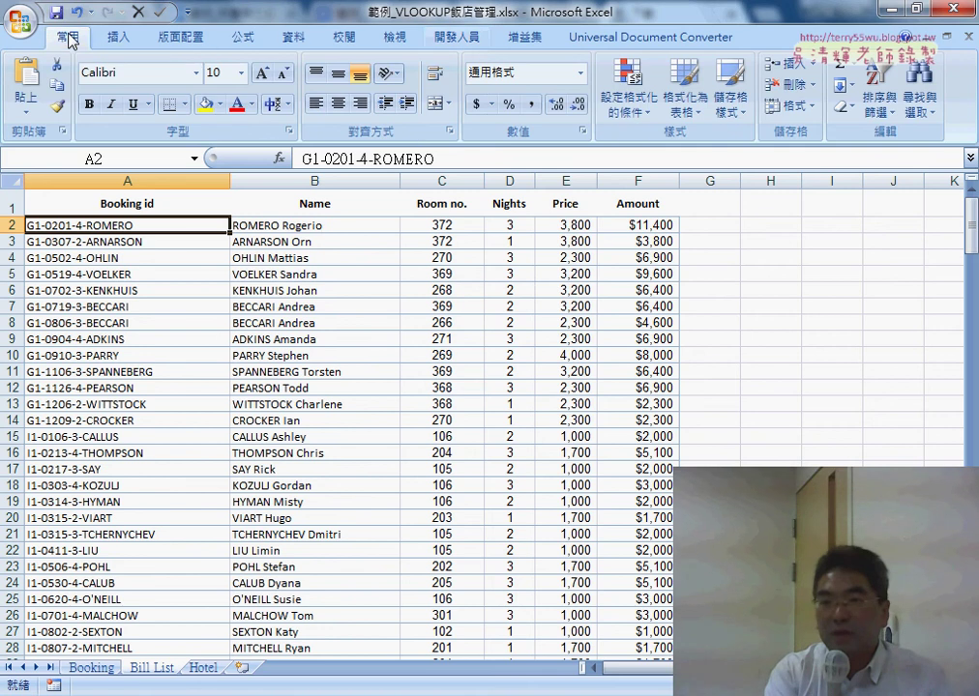
{"action": "left_click", "coordinate": [689, 107]}
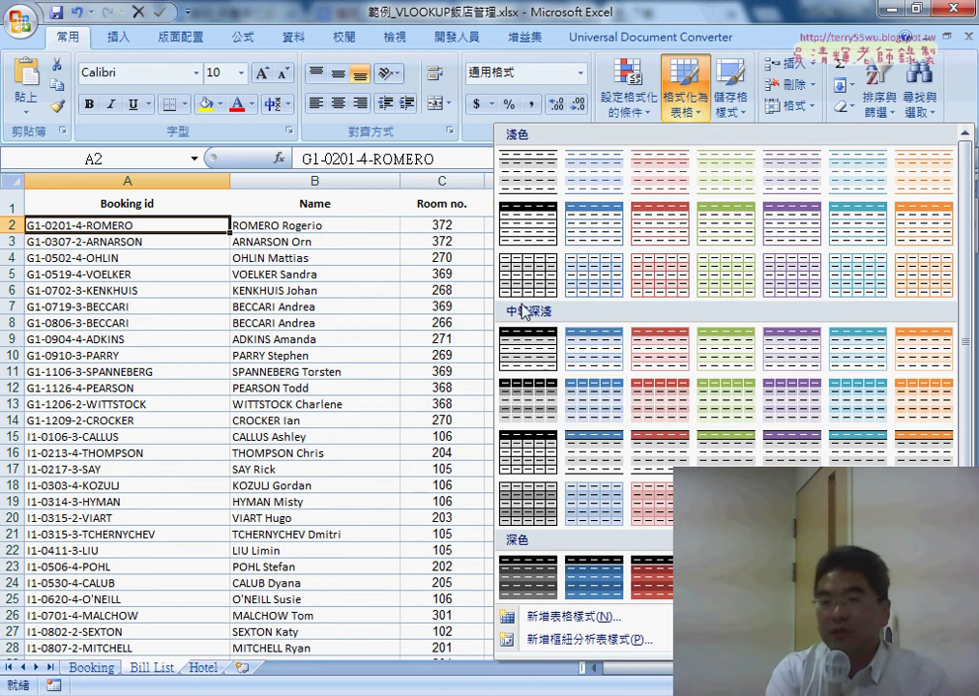
{"action": "left_click", "coordinate": [606, 417]}
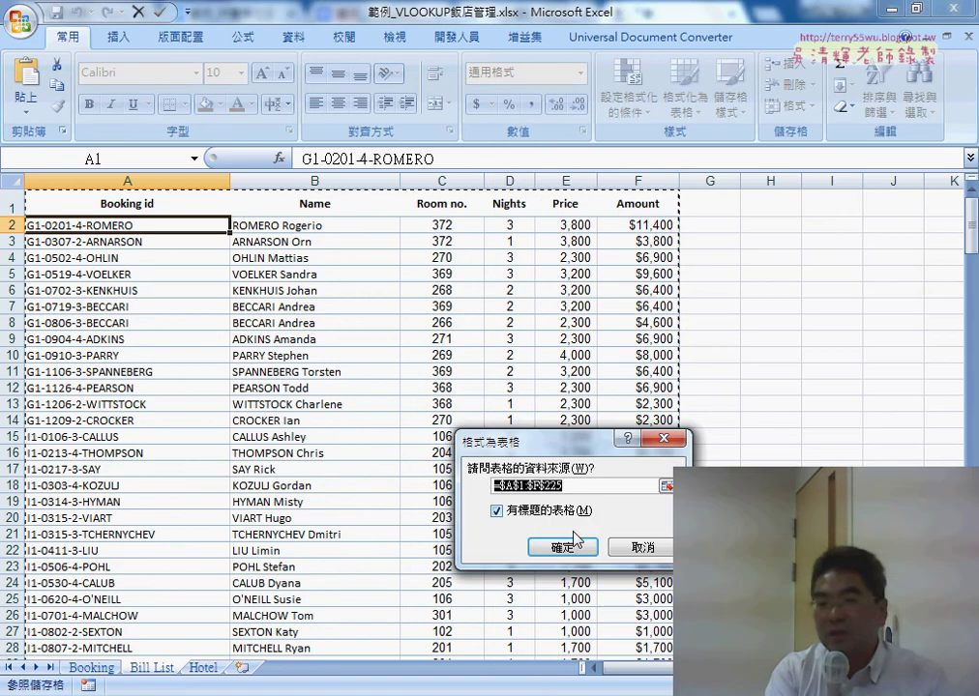
{"action": "left_click", "coordinate": [564, 546]}
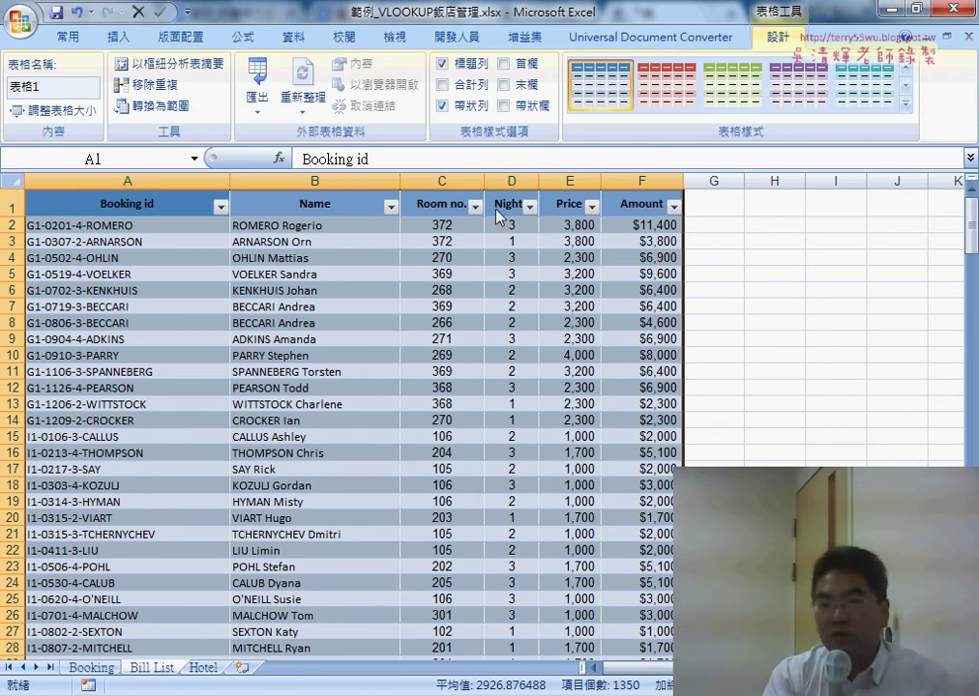
{"action": "left_click", "coordinate": [169, 117]}
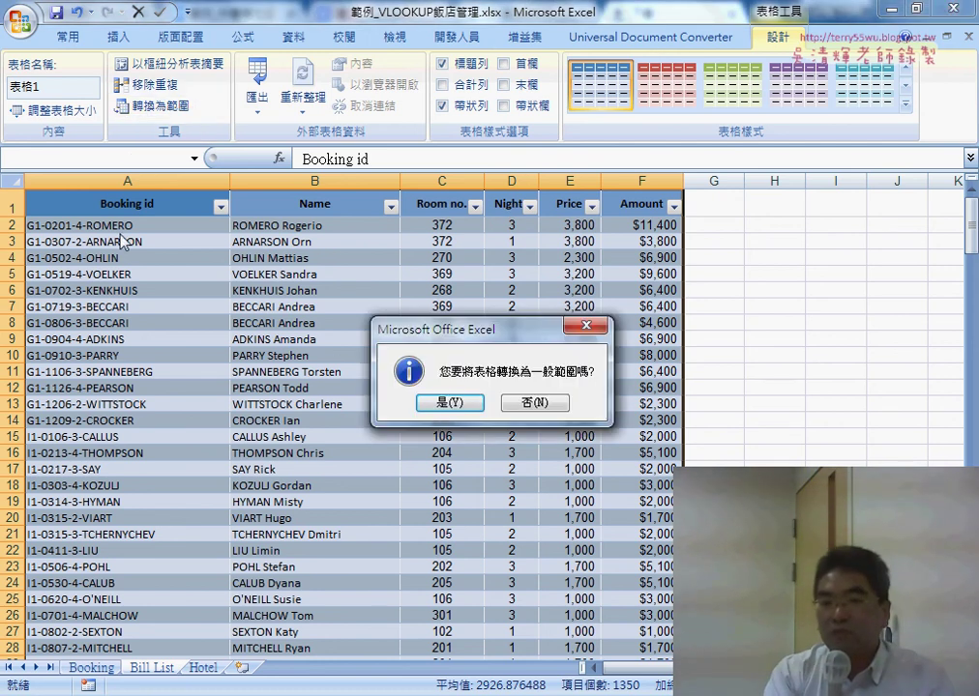
{"action": "left_click", "coordinate": [449, 401]}
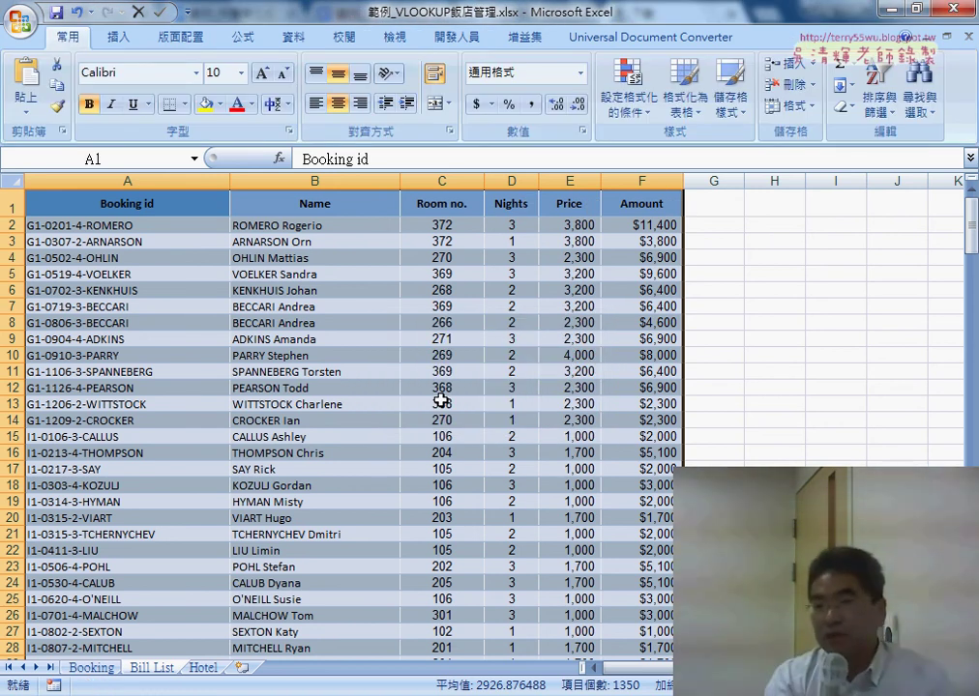
Glance at the table styles and Page Layout options, then switch to the Chrome window
{"action": "left_click", "coordinate": [683, 122]}
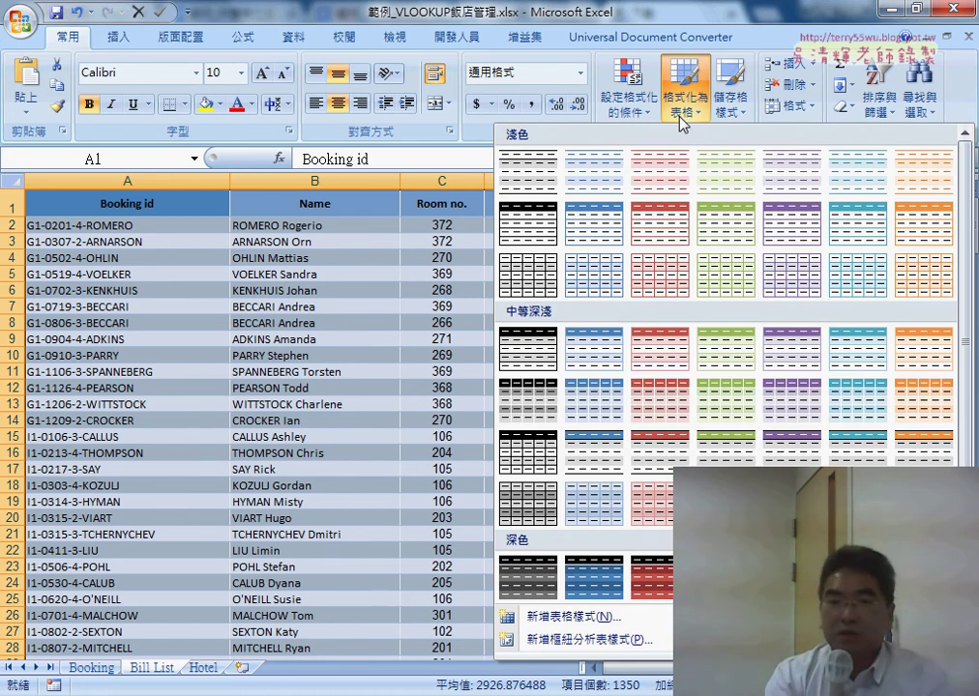
{"action": "left_click", "coordinate": [407, 262]}
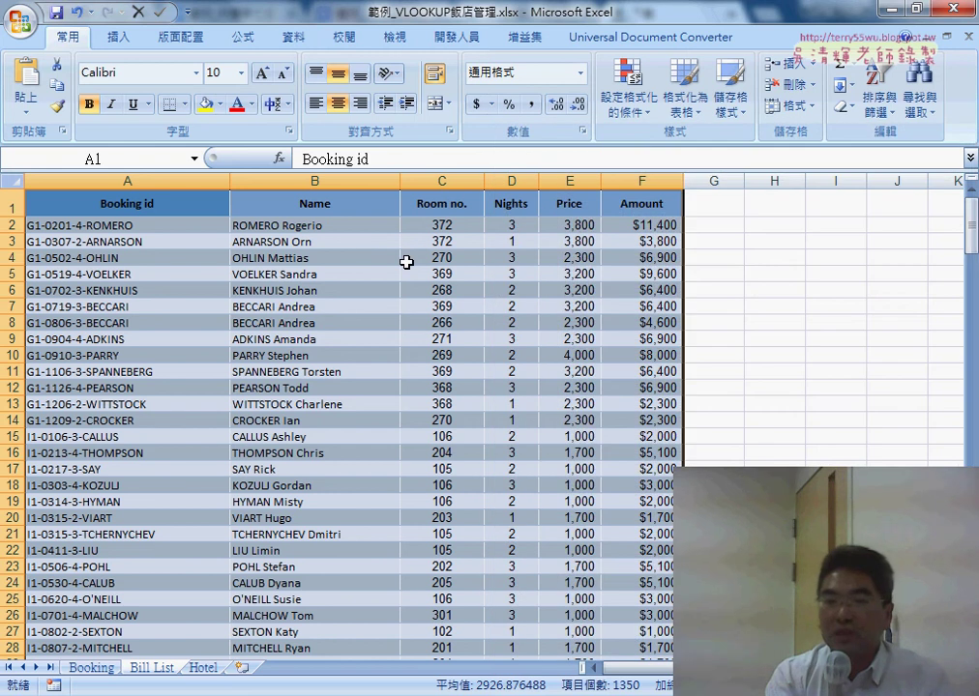
{"action": "left_click", "coordinate": [183, 42]}
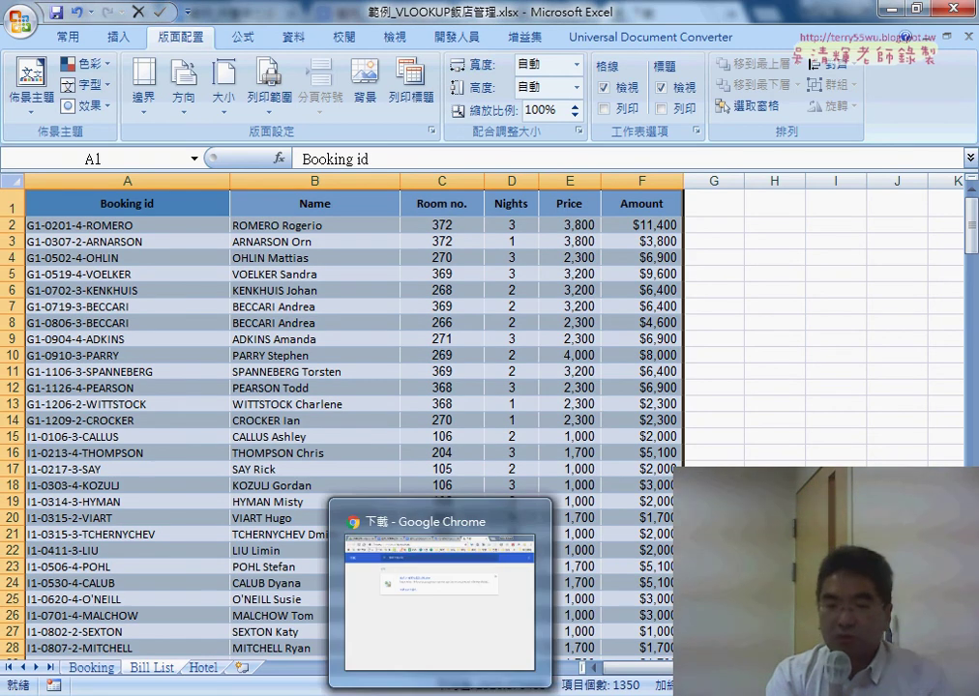
{"action": "left_click", "coordinate": [438, 639]}
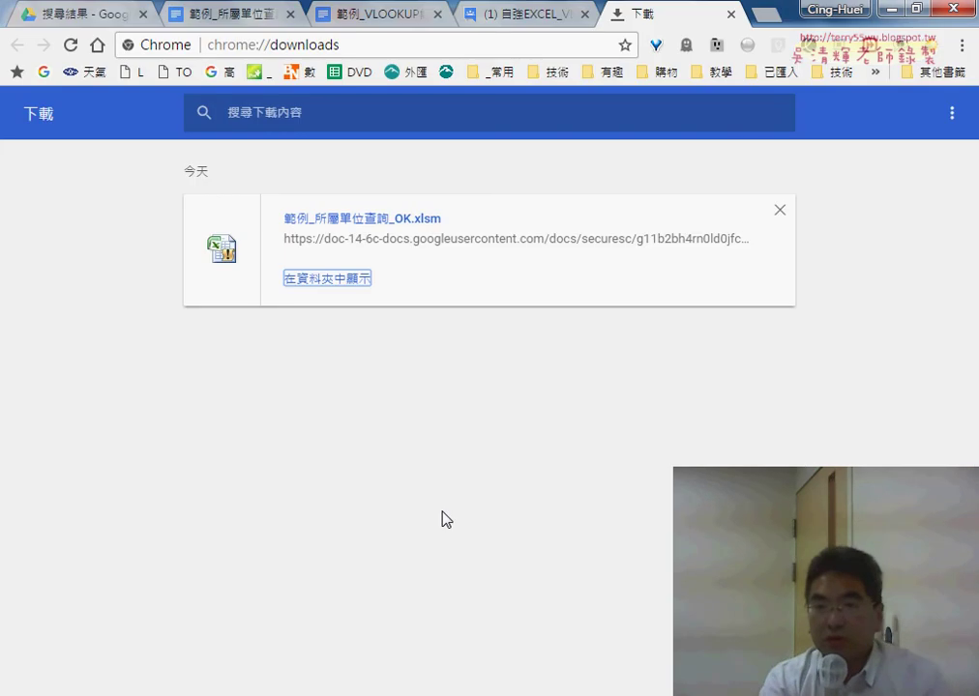
Read the print-settings section of the Google Docs assignment, then minimize Chrome
{"action": "left_click", "coordinate": [371, 22]}
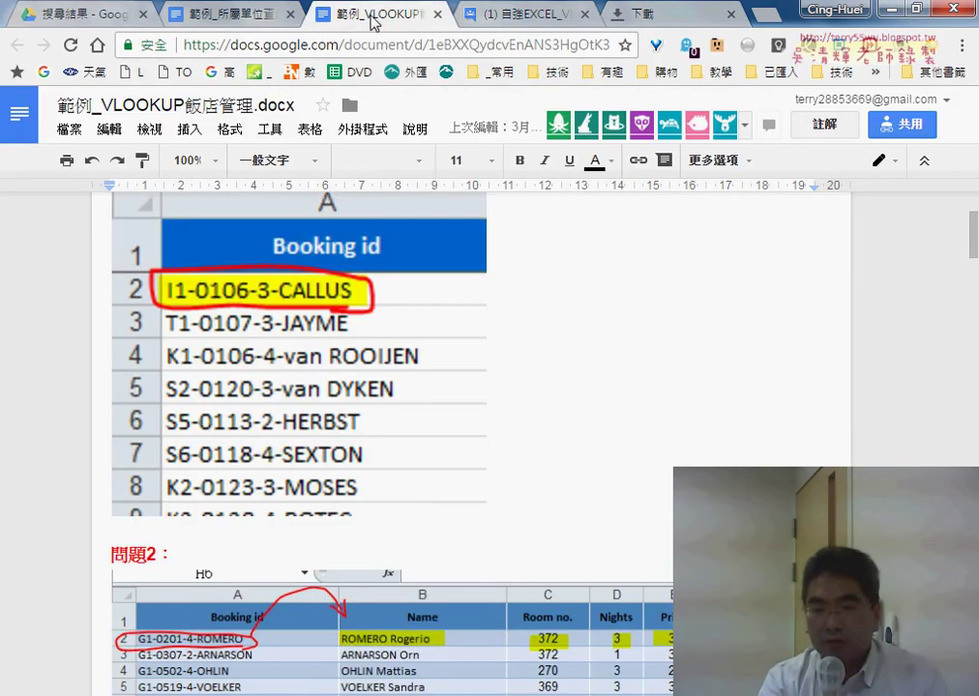
{"action": "scroll", "coordinate": [601, 307], "scroll_direction": "down", "scroll_amount": 5}
{"action": "scroll", "coordinate": [602, 307], "scroll_direction": "down", "scroll_amount": 5}
{"action": "scroll", "coordinate": [596, 312], "scroll_direction": "up", "scroll_amount": 2}
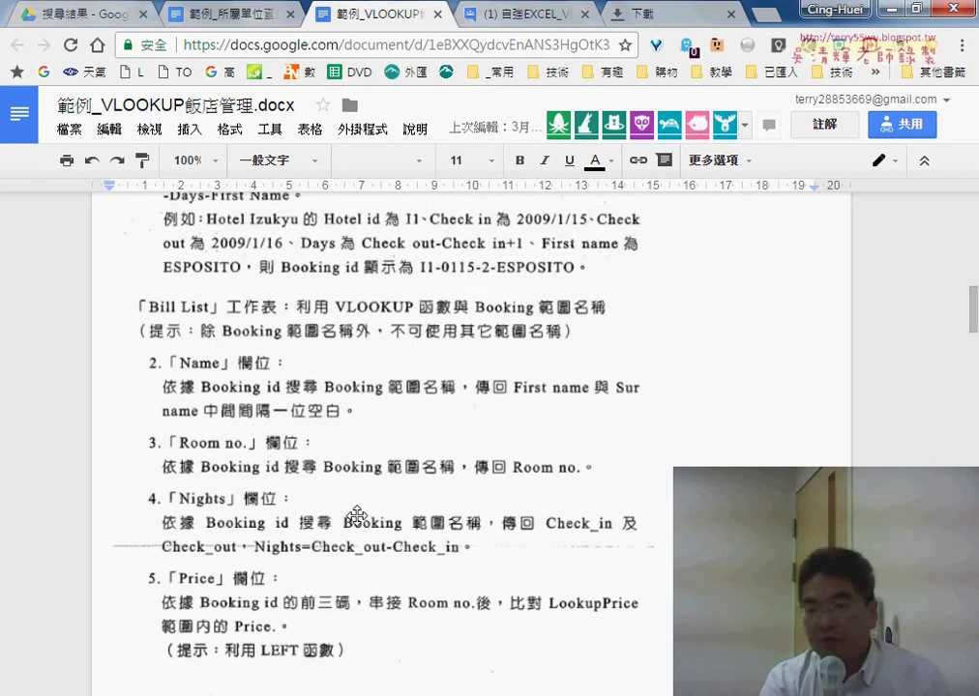
{"action": "scroll", "coordinate": [356, 514], "scroll_direction": "down", "scroll_amount": 4}
{"action": "scroll", "coordinate": [318, 464], "scroll_direction": "down", "scroll_amount": 2}
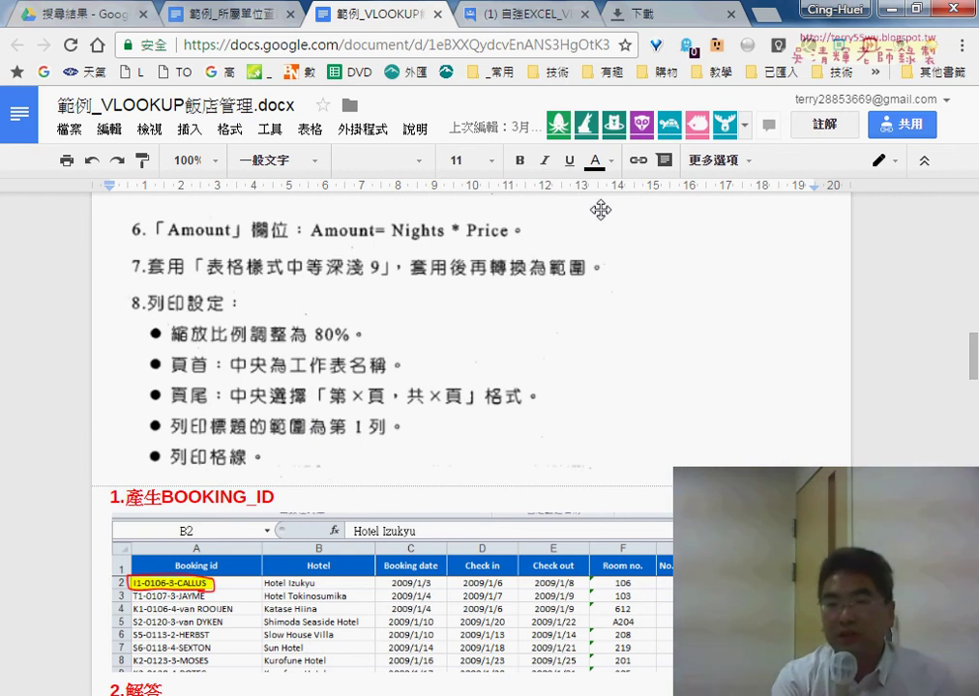
{"action": "left_click", "coordinate": [889, 10]}
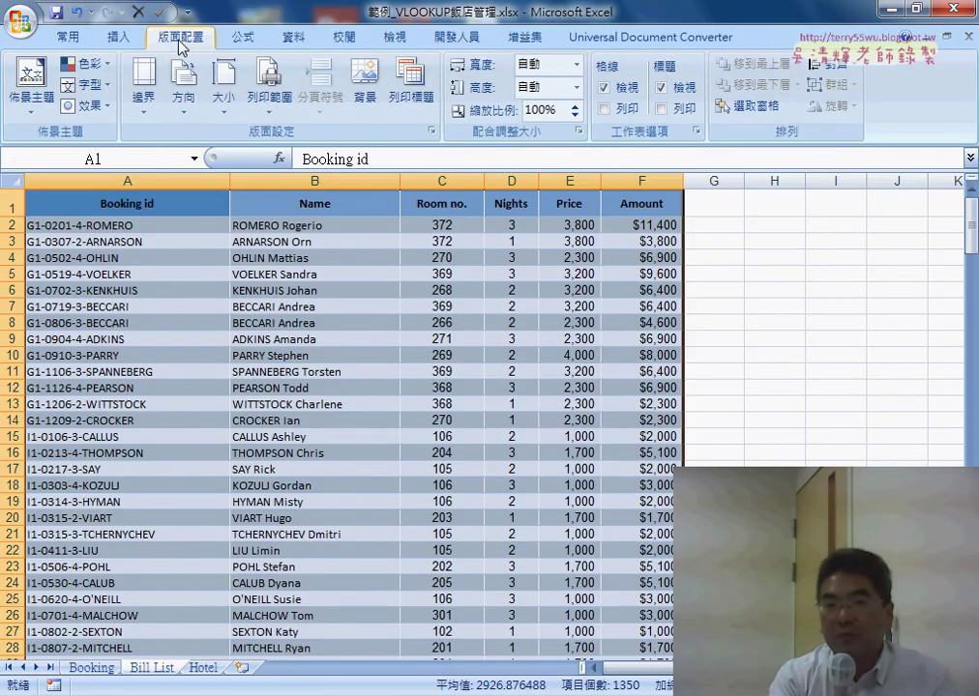
Change the Page Setup scaling from 100% to 80% and compare it against the print preview
{"action": "left_click", "coordinate": [432, 132]}
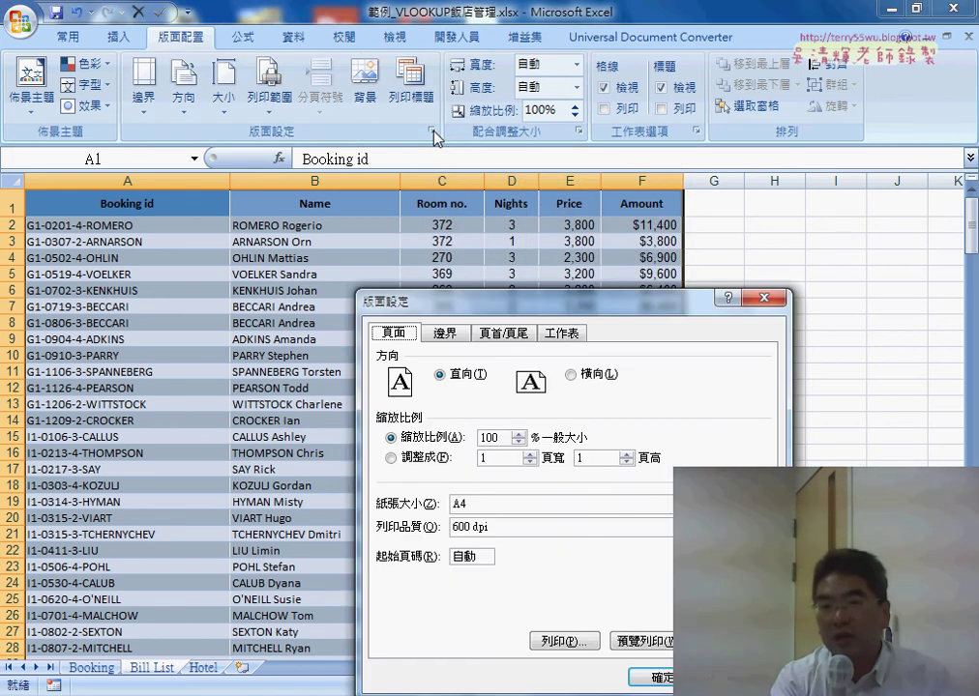
{"action": "left_click_drag", "start_coordinate": [440, 319], "coordinate": [414, 155]}
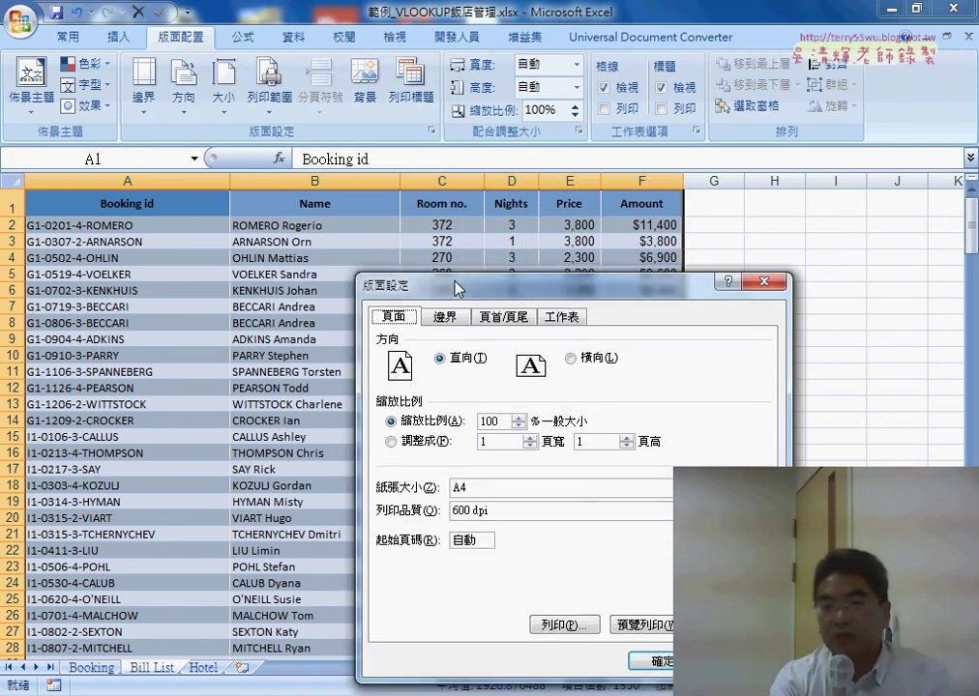
{"action": "double_click", "coordinate": [445, 263]}
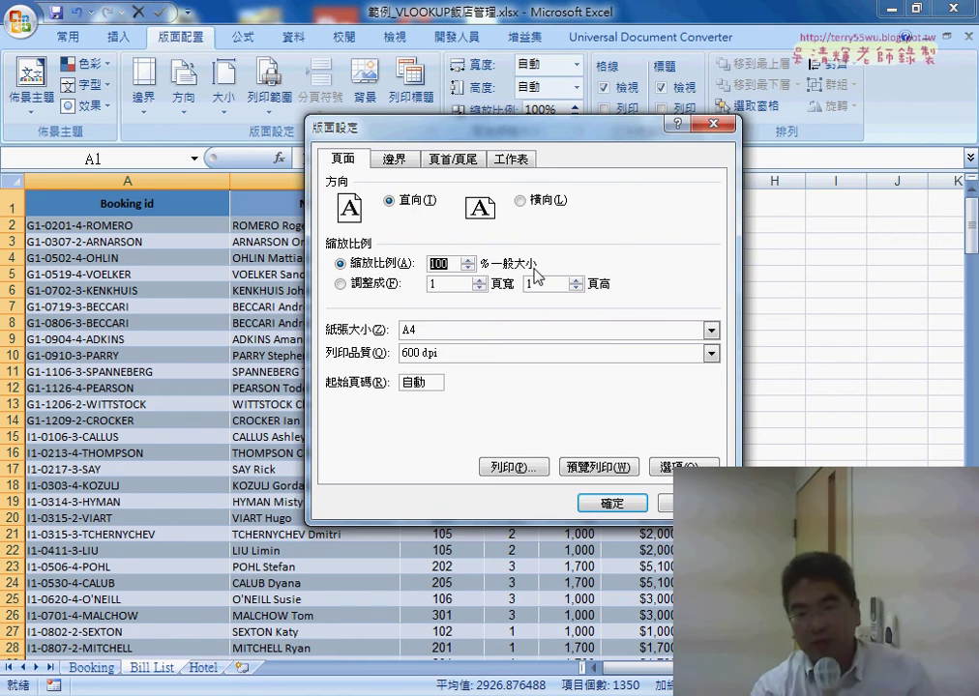
{"action": "left_click", "coordinate": [619, 468]}
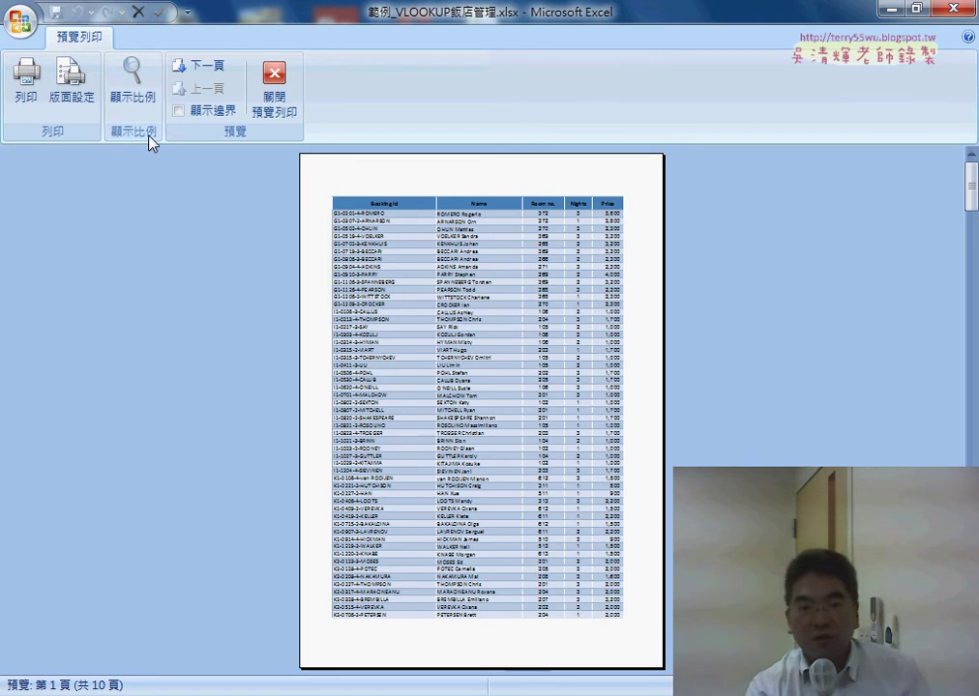
{"action": "left_click", "coordinate": [71, 82]}
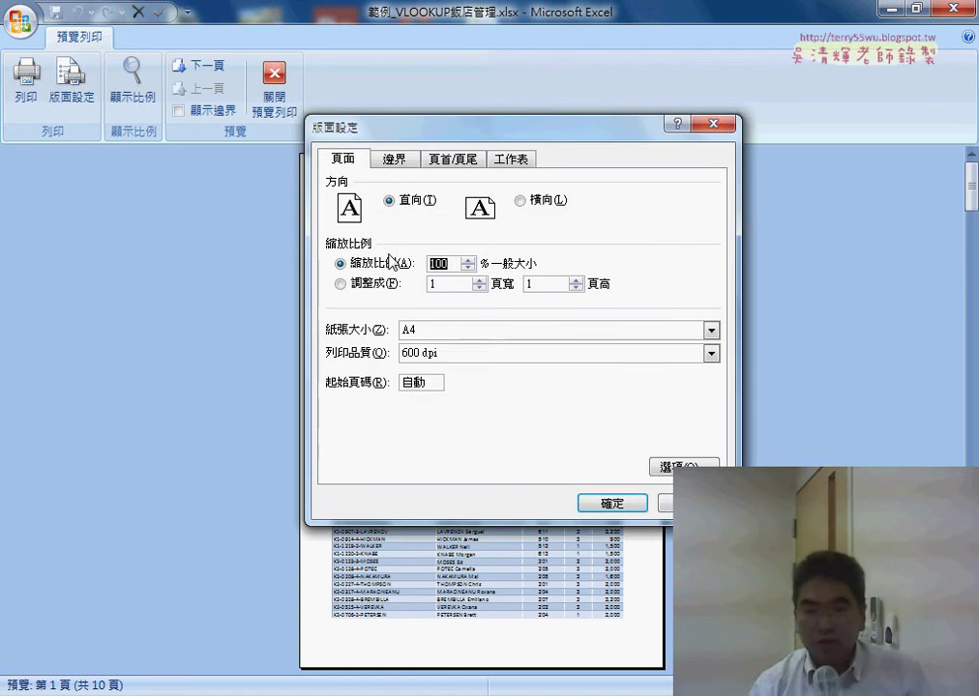
{"action": "type", "text": "80"}
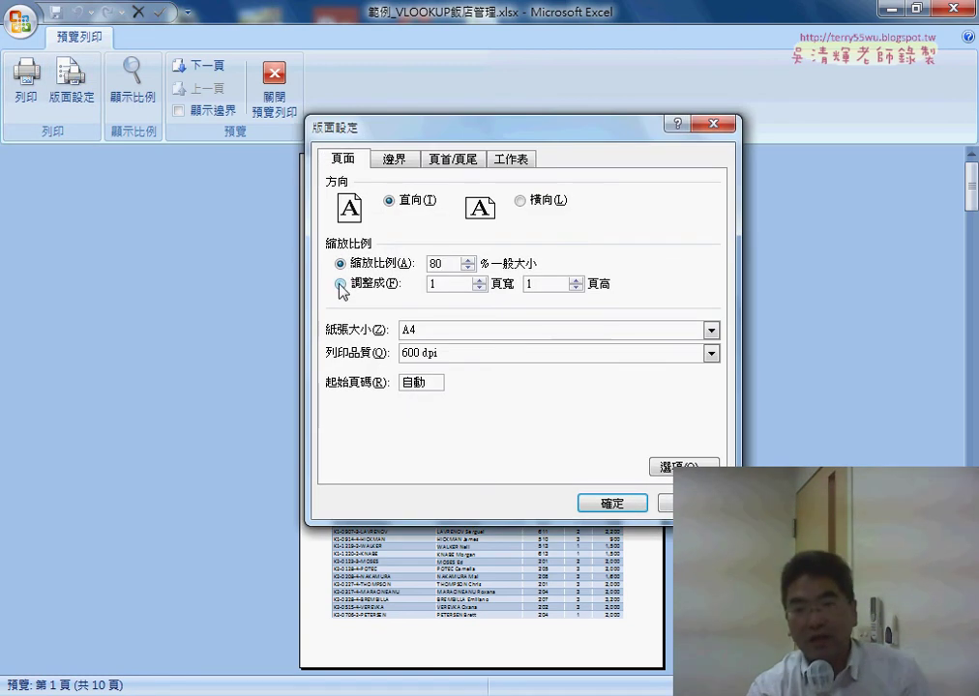
{"action": "left_click_drag", "start_coordinate": [436, 141], "coordinate": [163, 144]}
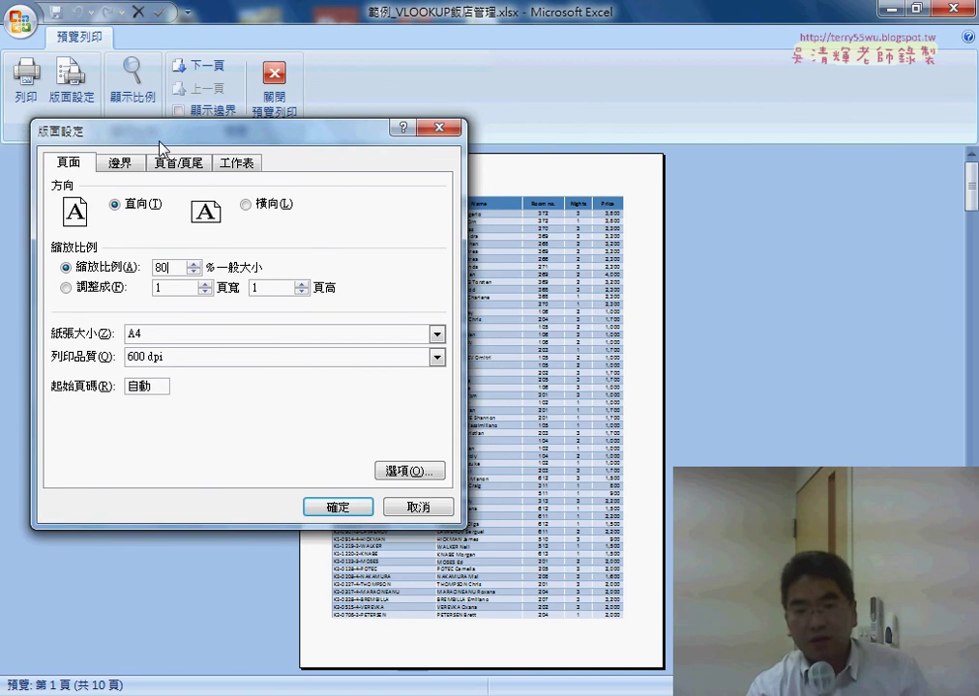
Put the sheet-name field (Bill List) in the custom header's centre section, then bring up the custom footer editor
{"action": "left_click", "coordinate": [178, 164]}
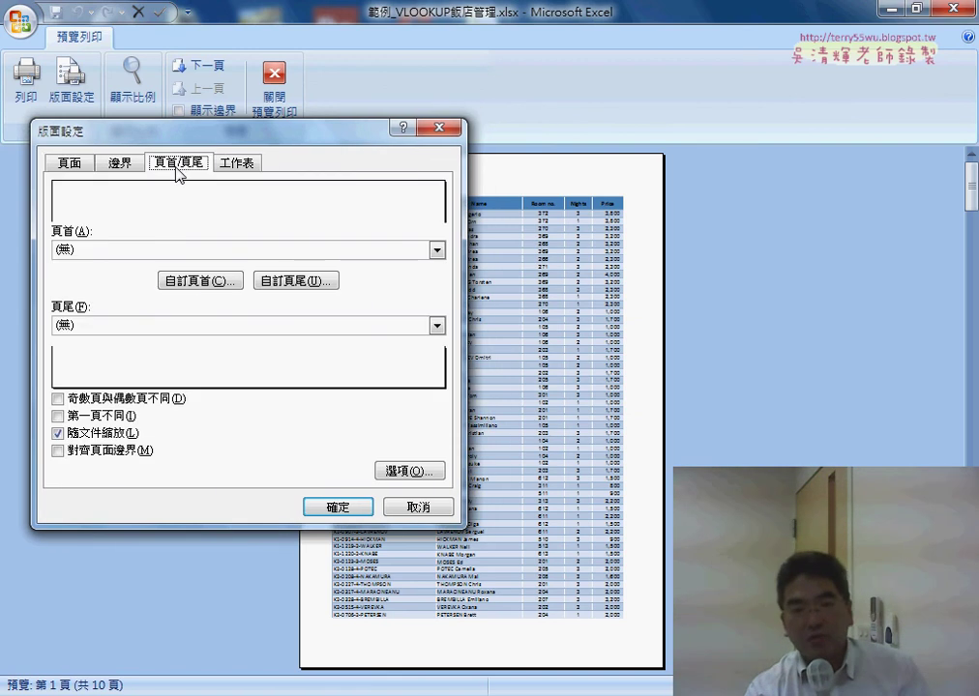
{"action": "left_click", "coordinate": [200, 282]}
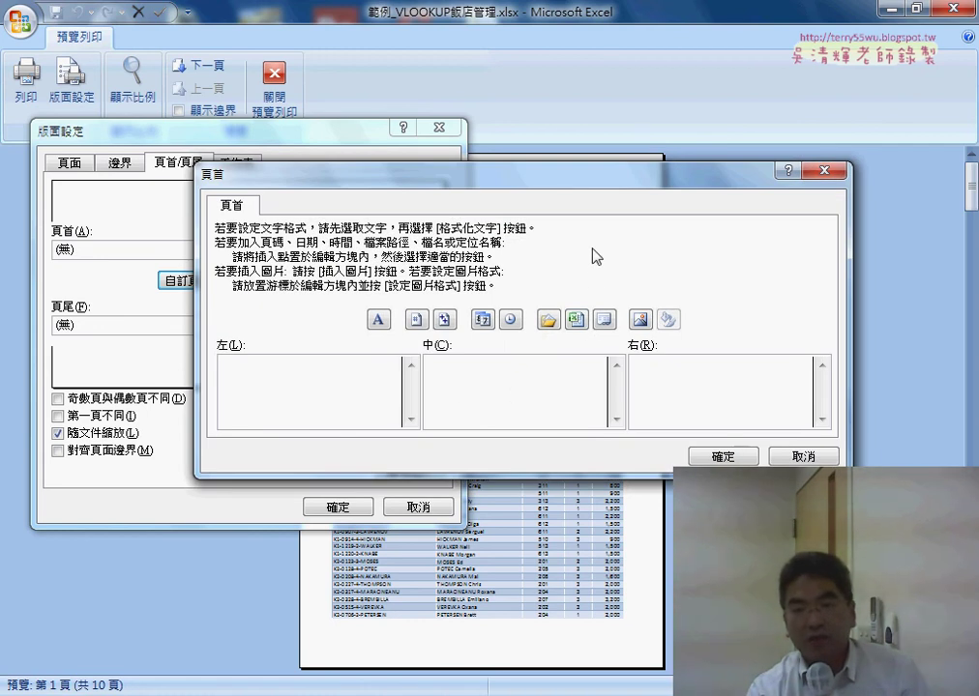
{"action": "left_click", "coordinate": [604, 320]}
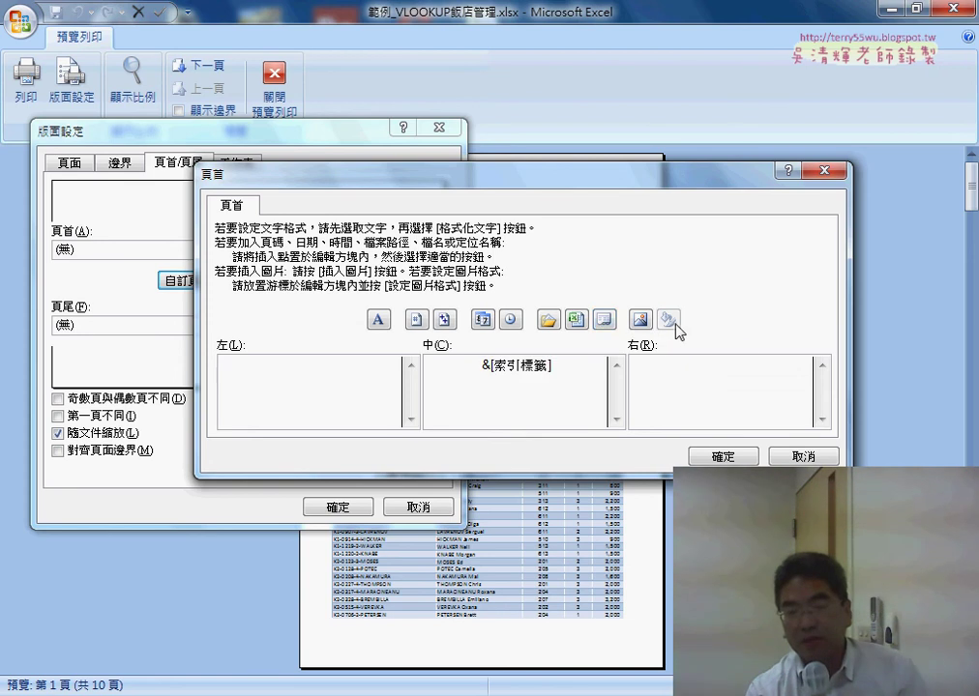
{"action": "left_click", "coordinate": [704, 456]}
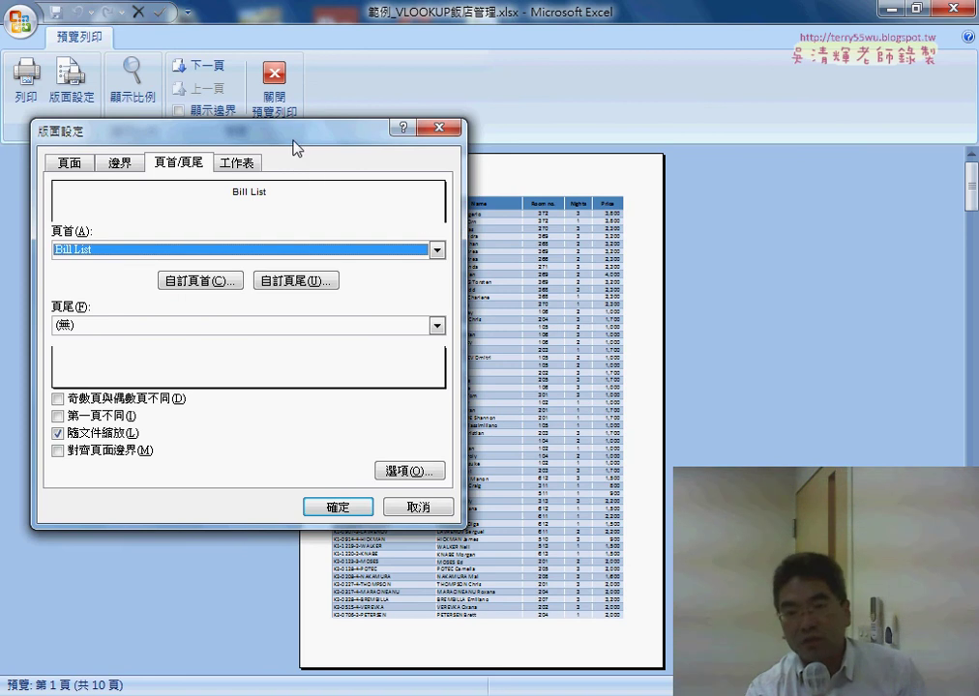
{"action": "left_click_drag", "start_coordinate": [293, 133], "coordinate": [201, 132]}
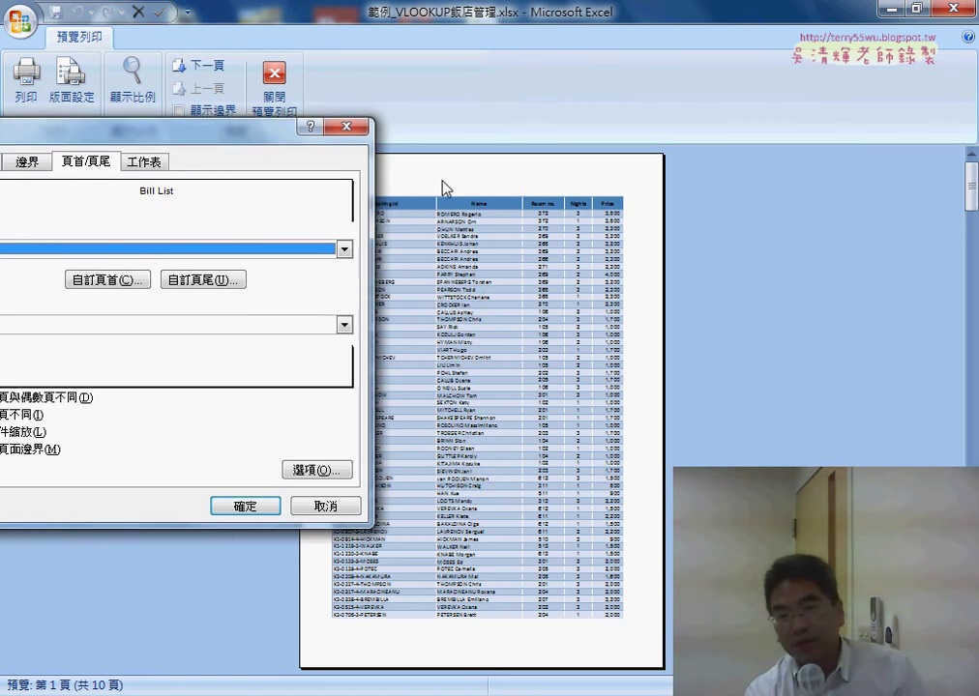
{"action": "left_click", "coordinate": [209, 280]}
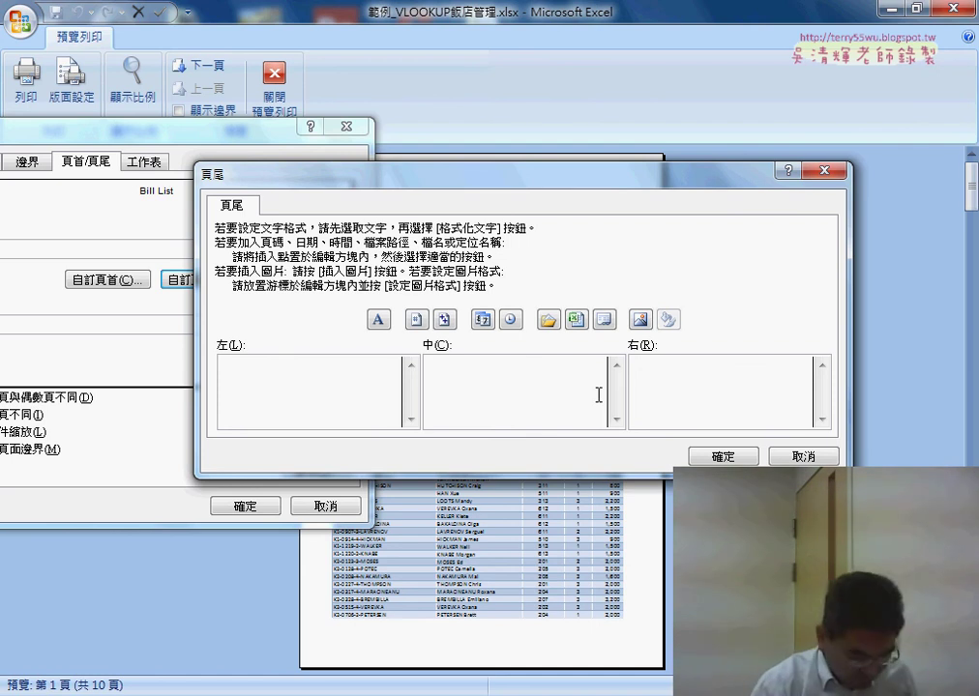
Type the footer text 第 頁，共 頁 in the center footer box
{"action": "type", "text": "第"}
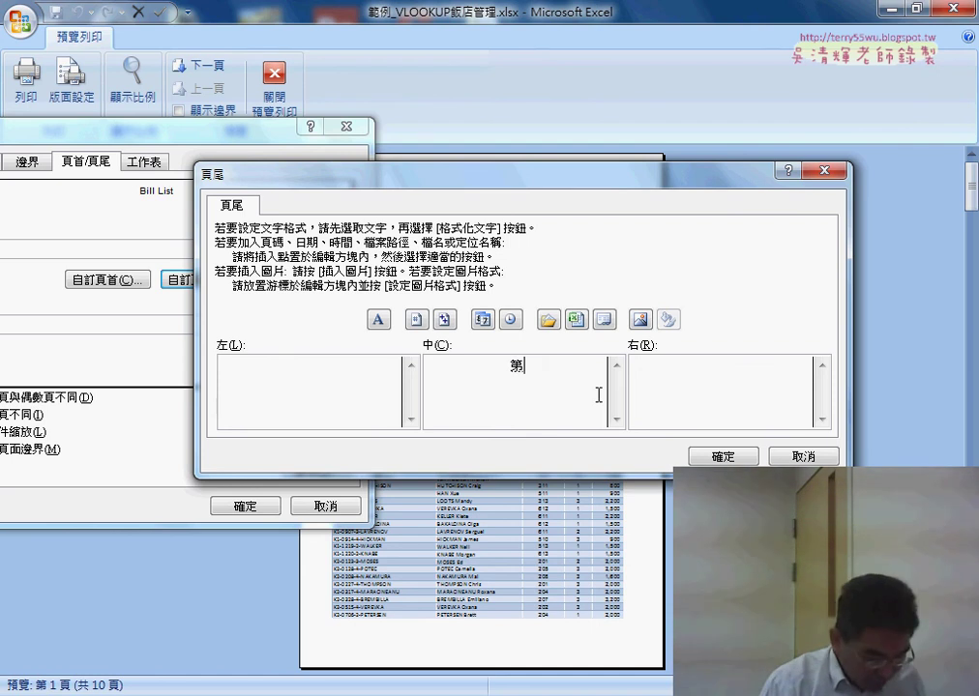
{"action": "type", "text": " ㄧㄝ"}
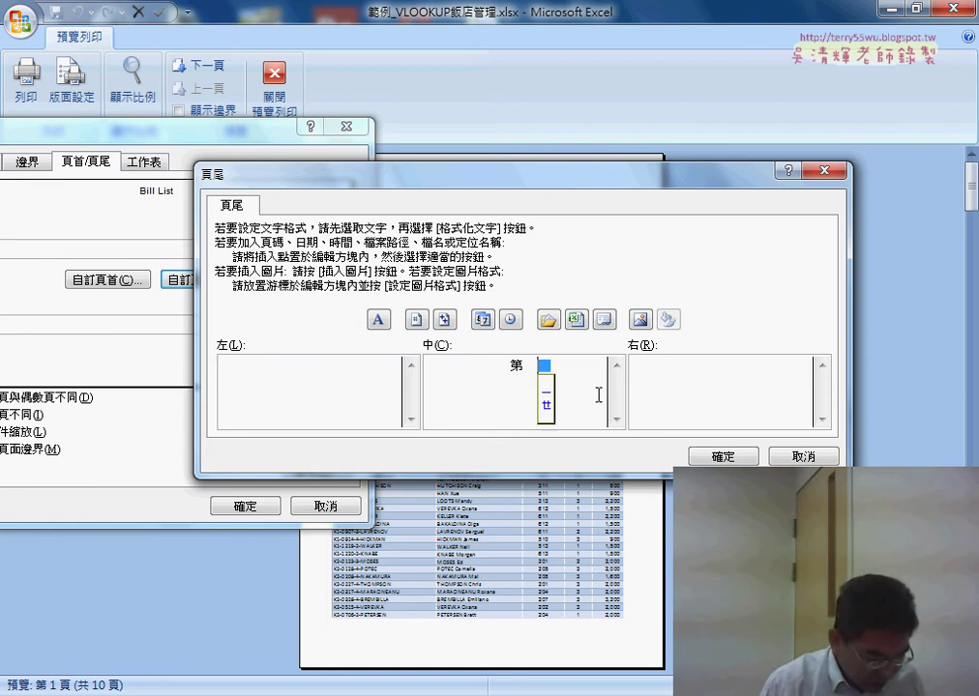
{"action": "type", "text": "4"}
{"action": "key", "text": "Down"}
{"action": "key", "text": "Return"}
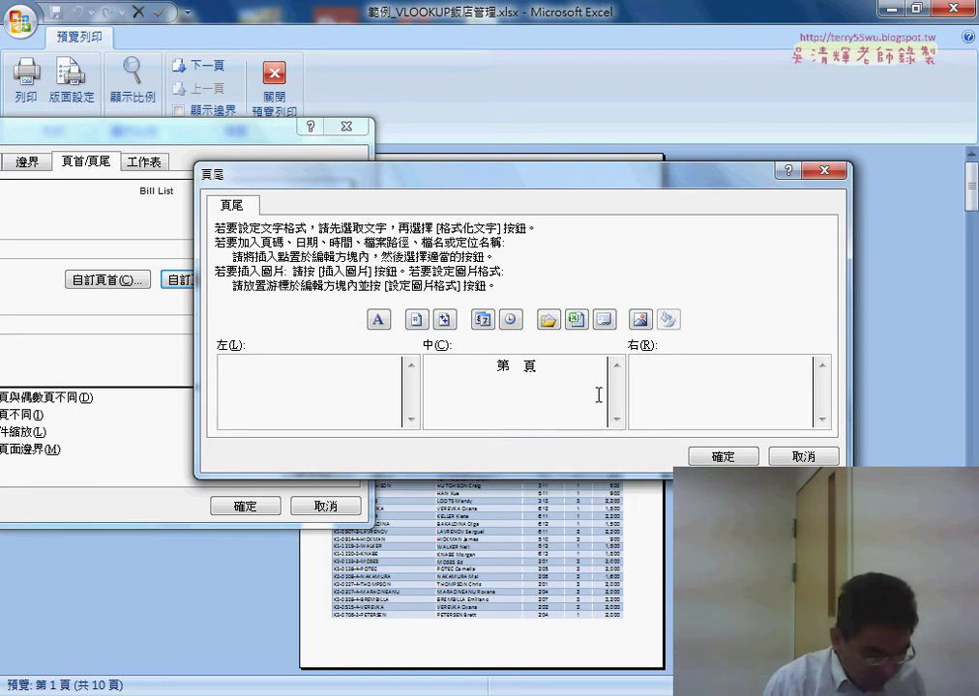
{"action": "type", "text": "，"}
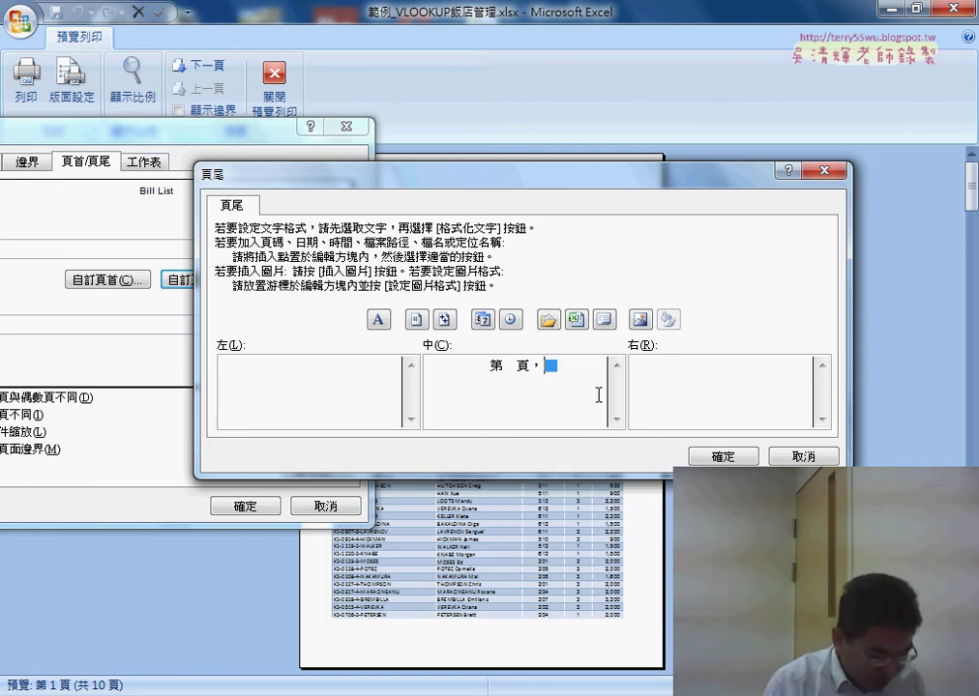
{"action": "type", "text": "ㄍㄨㄥ4"}
{"action": "key", "text": "Return"}
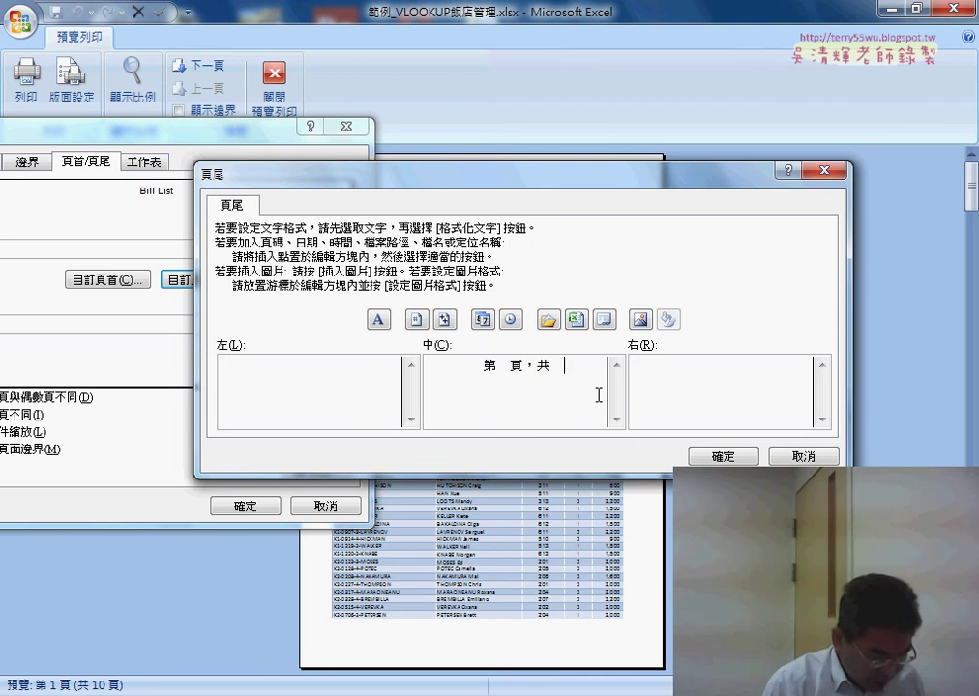
{"action": "type", "text": "u,4"}
{"action": "key", "text": "Return"}
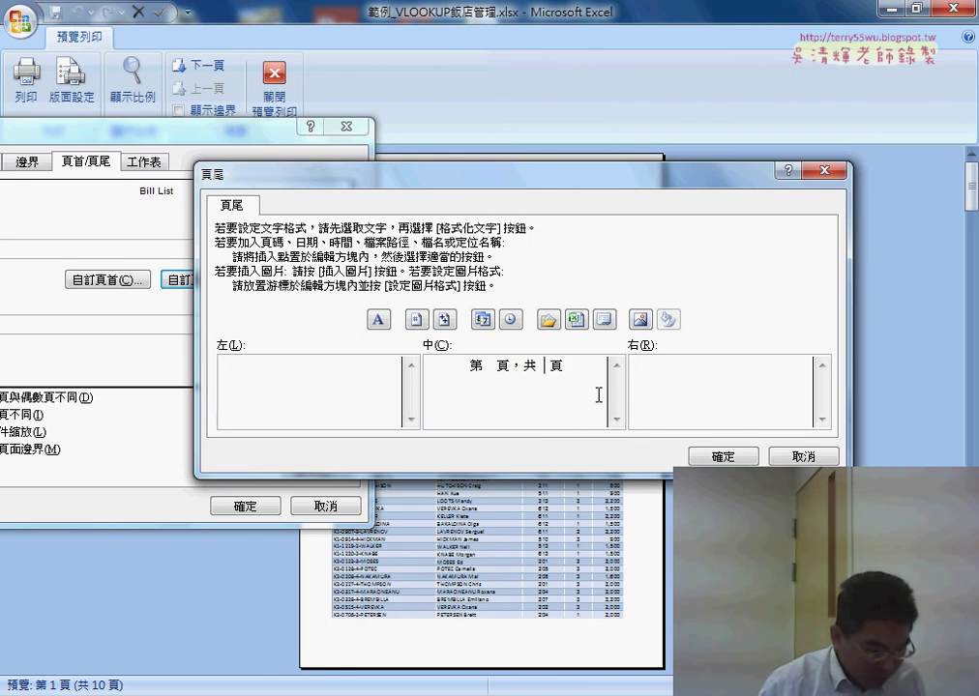
{"action": "key", "text": "Left"}
{"action": "key", "text": "Left"}
{"action": "key", "text": "Left"}
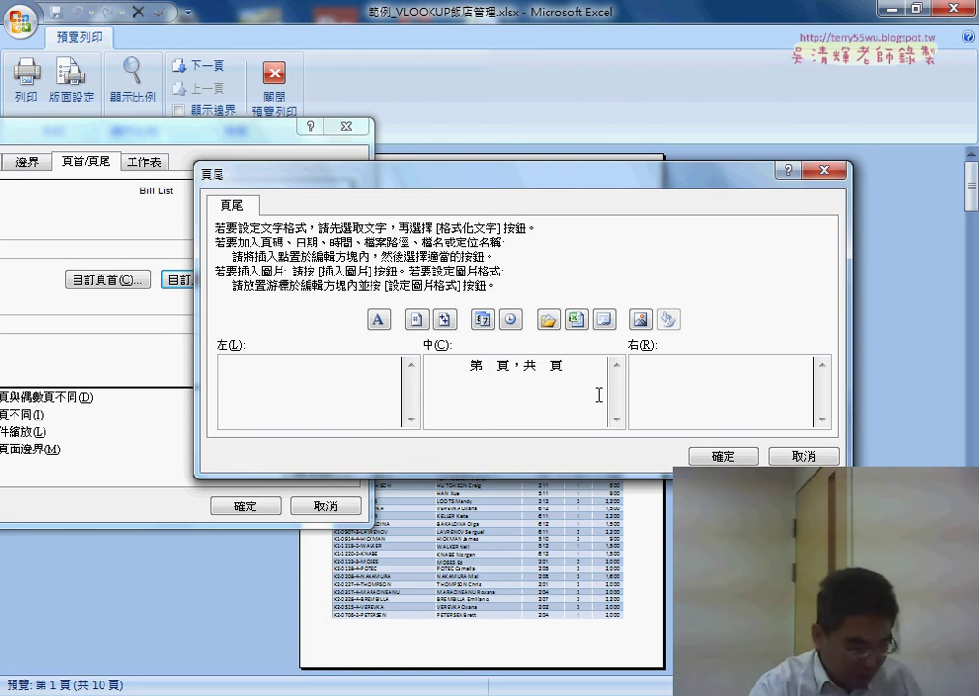
Insert the Page Number and Total Pages fields into the footer and apply the page setup
{"action": "left_click", "coordinate": [417, 320]}
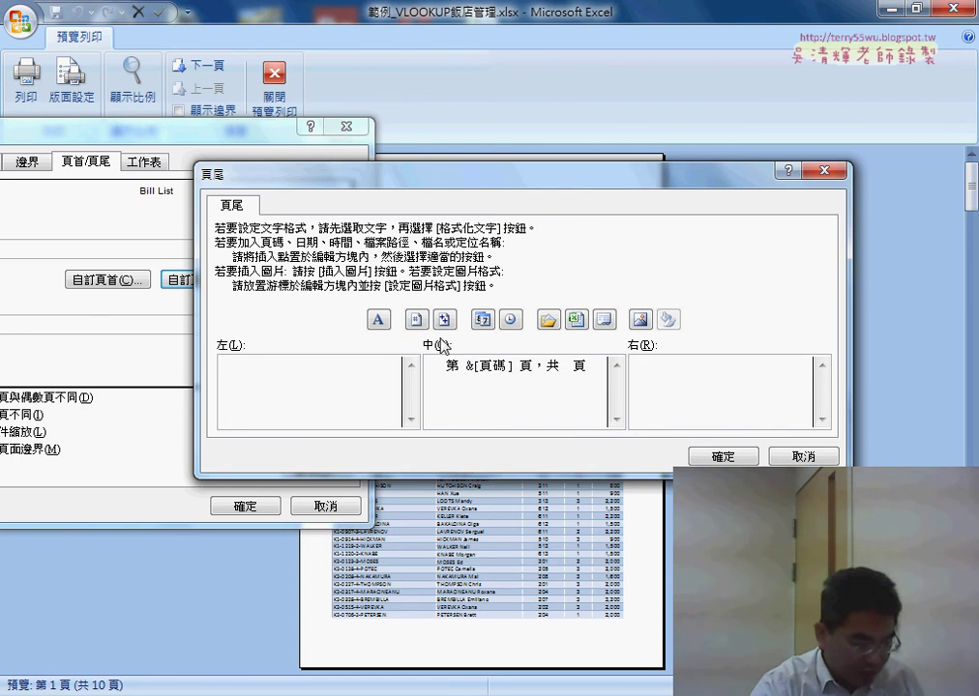
{"action": "left_click", "coordinate": [445, 320]}
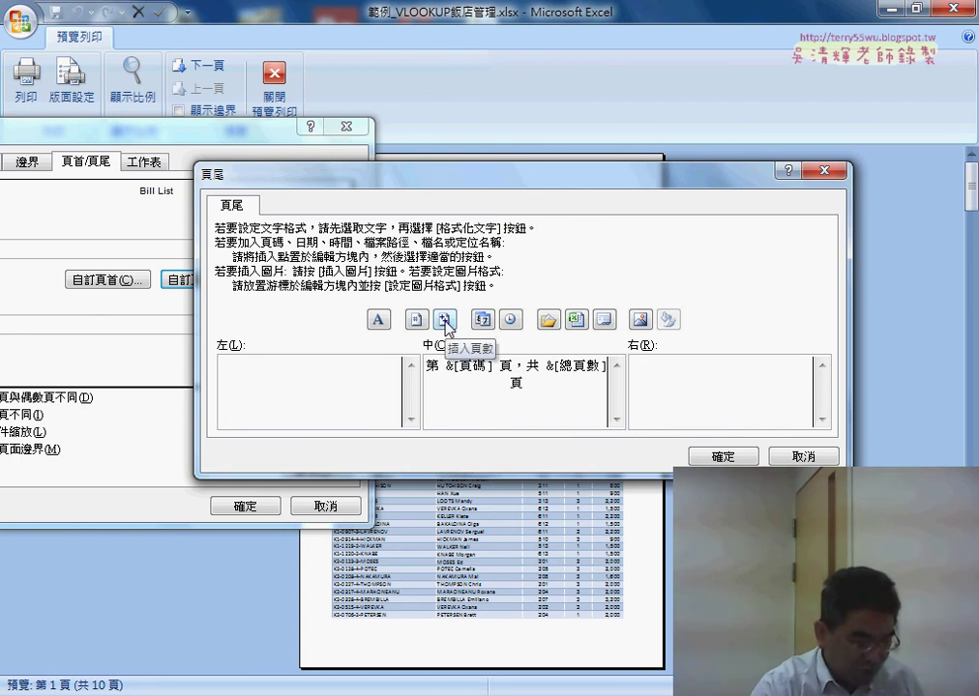
{"action": "left_click", "coordinate": [716, 456]}
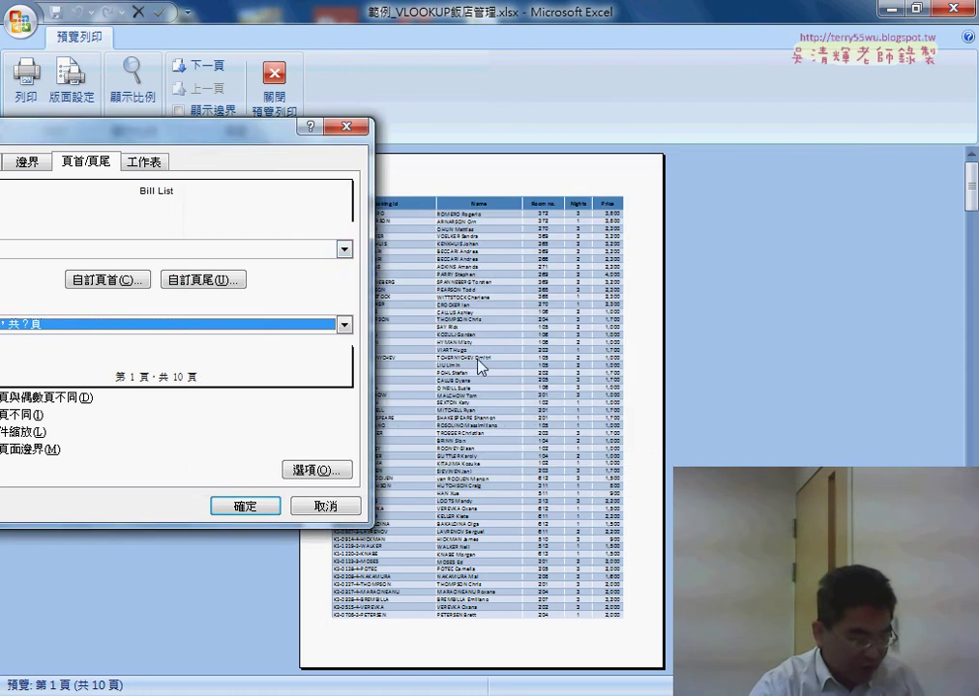
{"action": "mouse_move", "coordinate": [233, 147]}
{"action": "left_mouse_down"}
{"action": "mouse_move", "coordinate": [383, 138]}
{"action": "mouse_move", "coordinate": [408, 145]}
{"action": "left_mouse_up"}
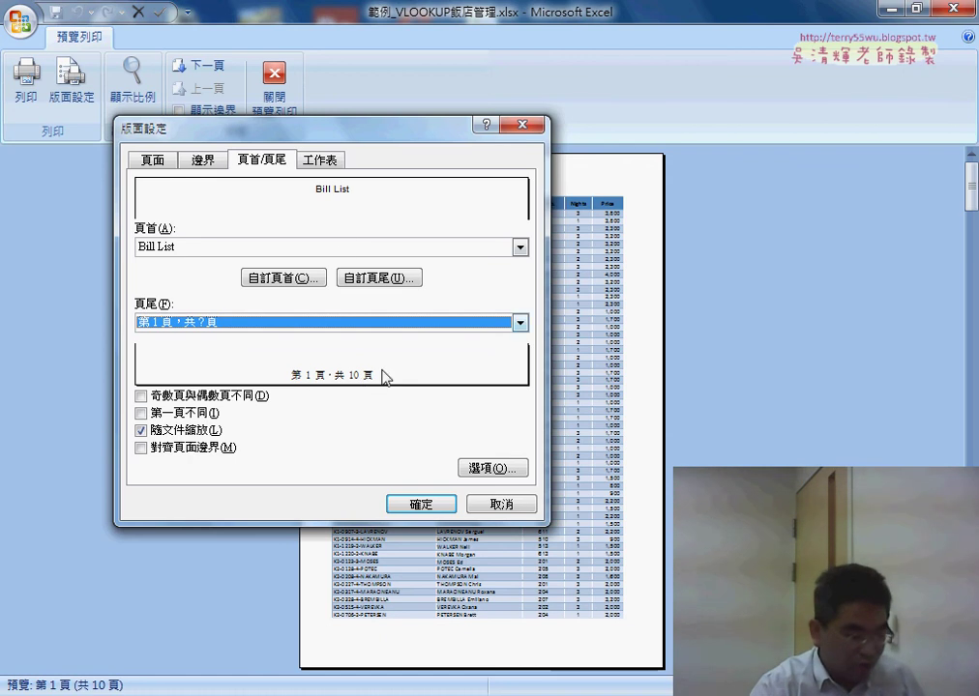
{"action": "left_click", "coordinate": [429, 509]}
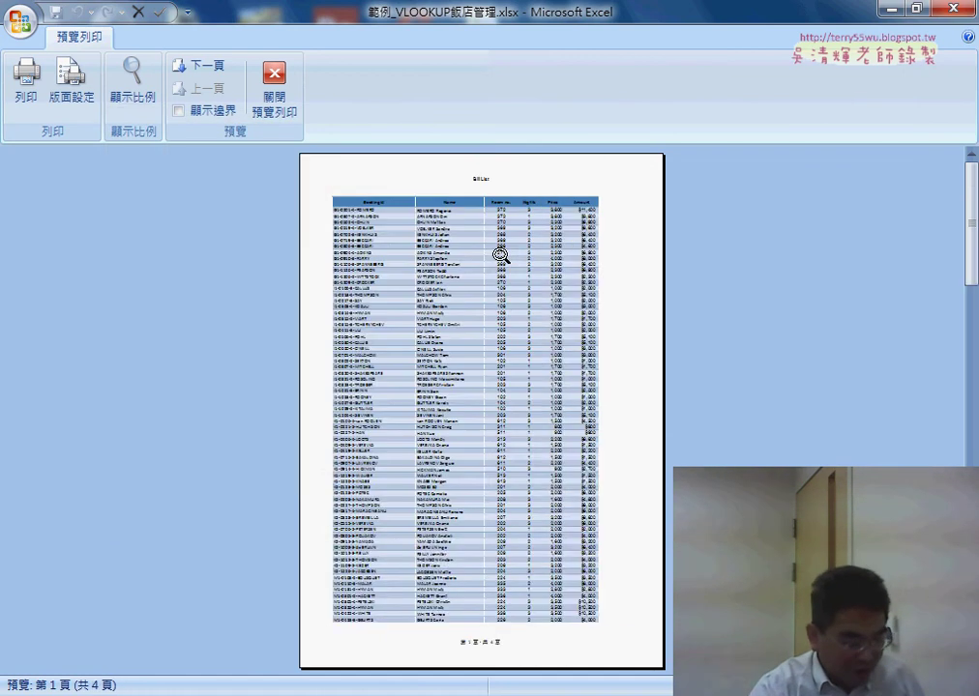
Zoom into the preview and move to page 2, which is also headed 'Bill List'
{"action": "left_click", "coordinate": [488, 182]}
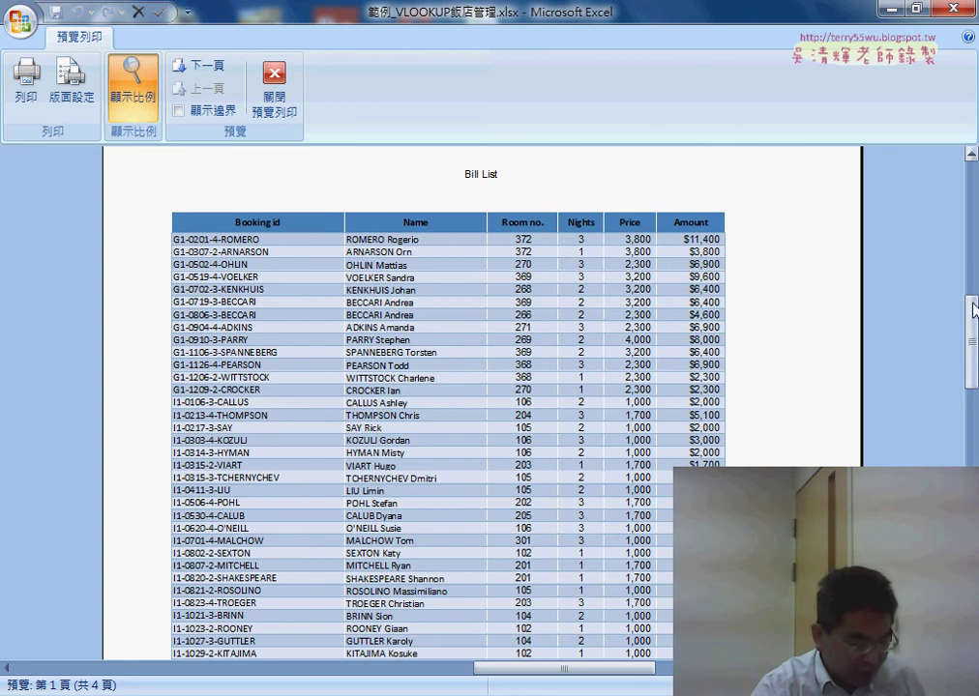
{"action": "scroll", "coordinate": [767, 363], "scroll_direction": "down", "scroll_amount": 5}
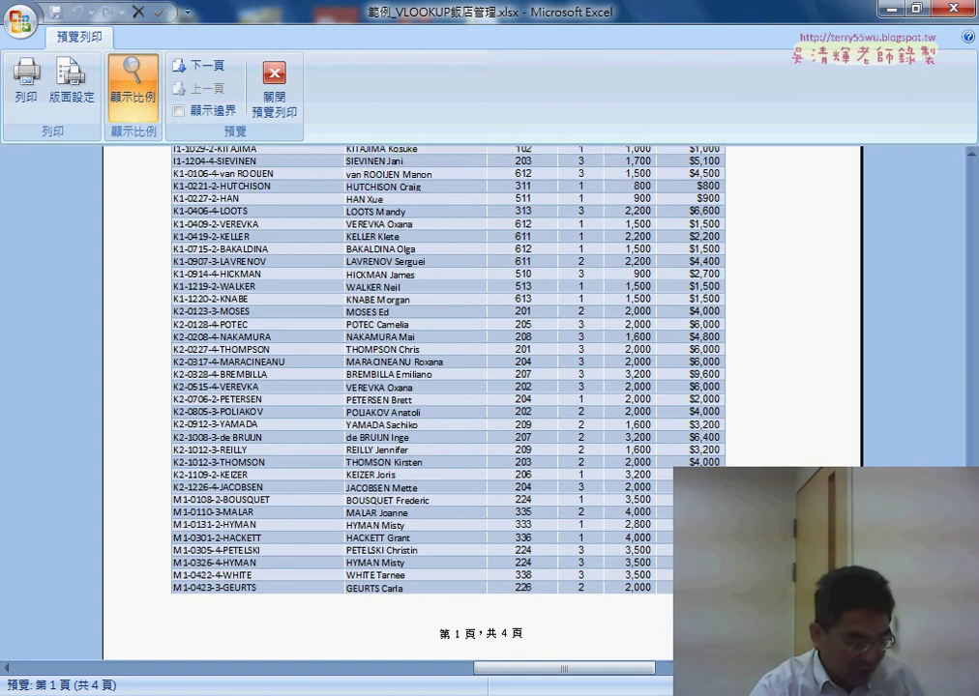
{"action": "scroll", "coordinate": [503, 582], "scroll_direction": "down", "scroll_amount": 1}
{"action": "scroll", "coordinate": [503, 580], "scroll_direction": "down", "scroll_amount": 2}
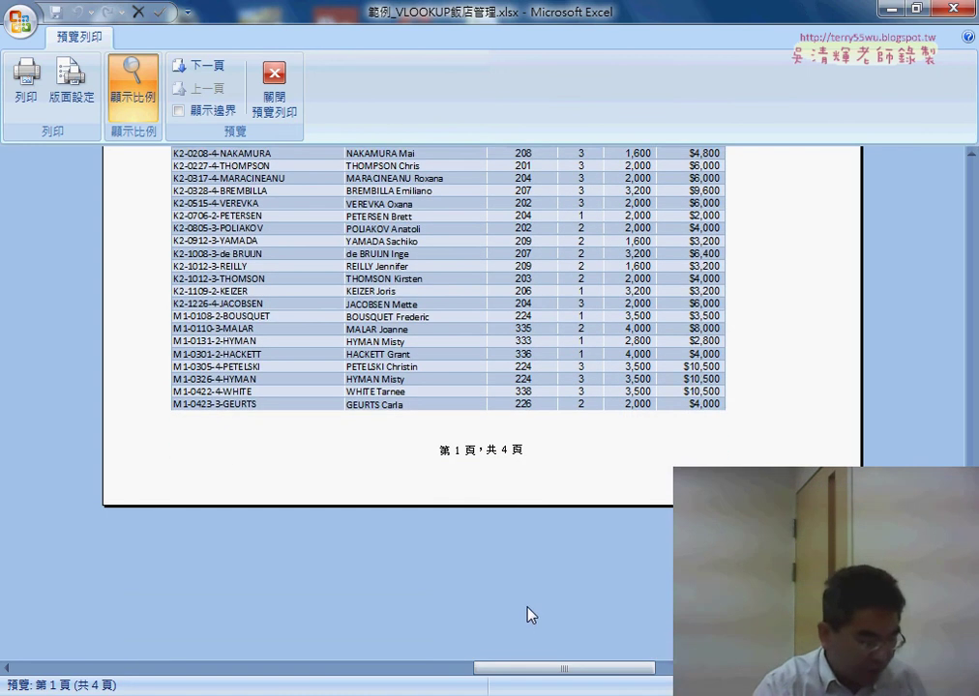
{"action": "scroll", "coordinate": [530, 615], "scroll_direction": "up", "scroll_amount": 3}
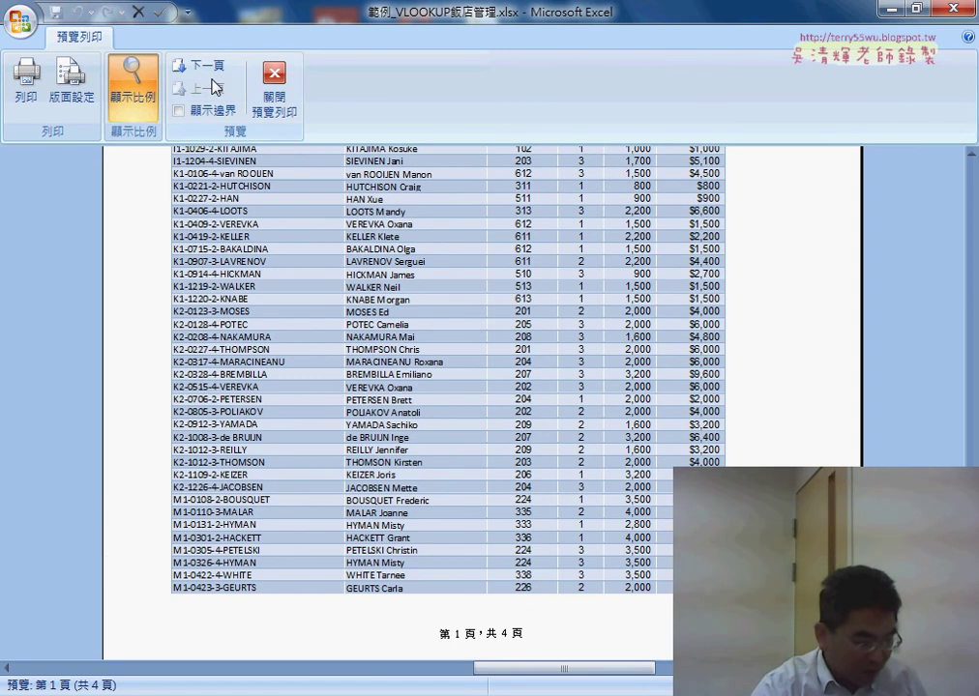
{"action": "left_click", "coordinate": [199, 65]}
{"action": "scroll", "coordinate": [459, 290], "scroll_direction": "up", "scroll_amount": 3}
{"action": "scroll", "coordinate": [460, 295], "scroll_direction": "up", "scroll_amount": 3}
{"action": "scroll", "coordinate": [462, 293], "scroll_direction": "up", "scroll_amount": 2}
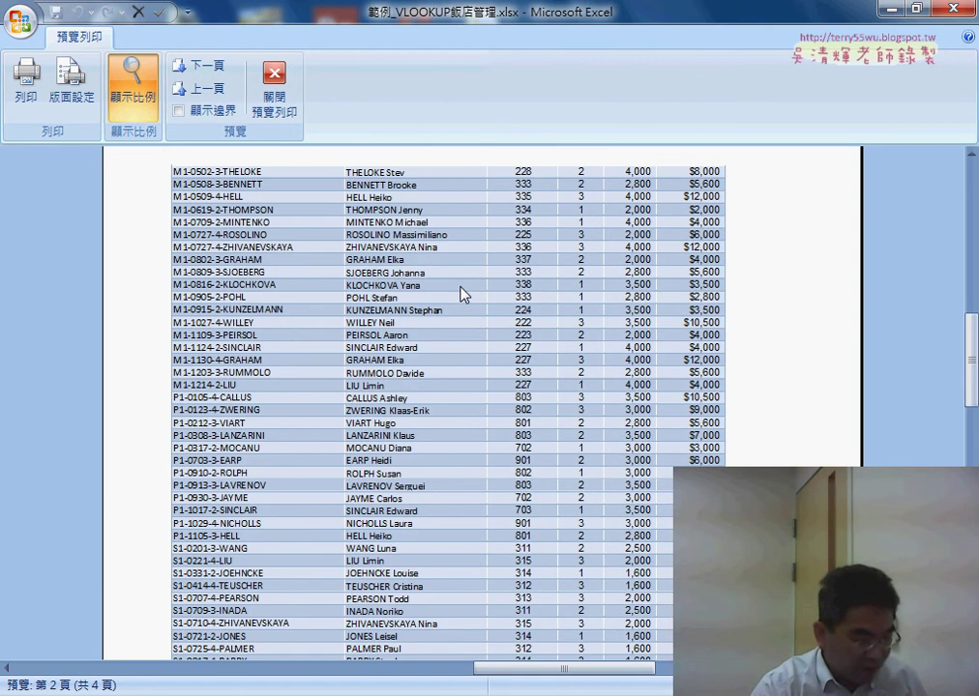
{"action": "scroll", "coordinate": [463, 290], "scroll_direction": "up", "scroll_amount": 1}
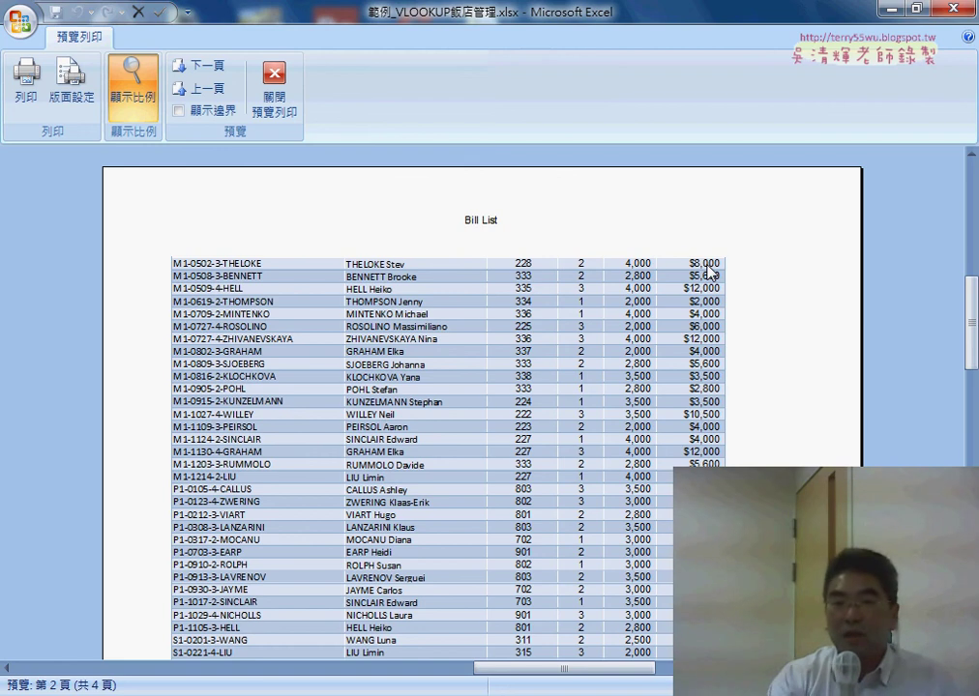
Briefly reopen Page Setup without changes, then leave print preview for the worksheet
{"action": "left_click", "coordinate": [73, 92]}
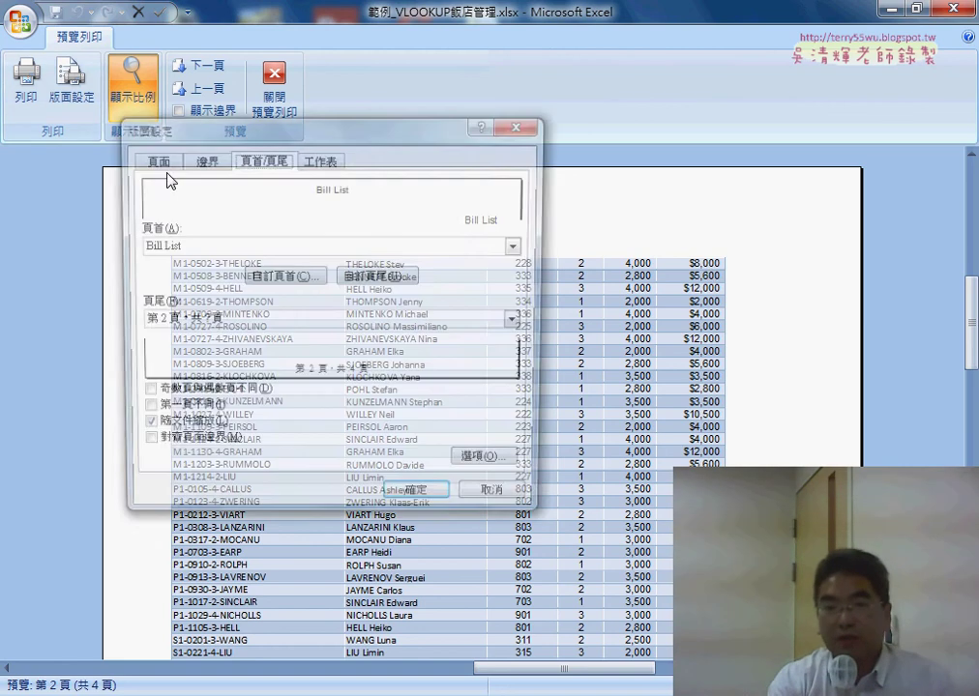
{"action": "left_click", "coordinate": [320, 160]}
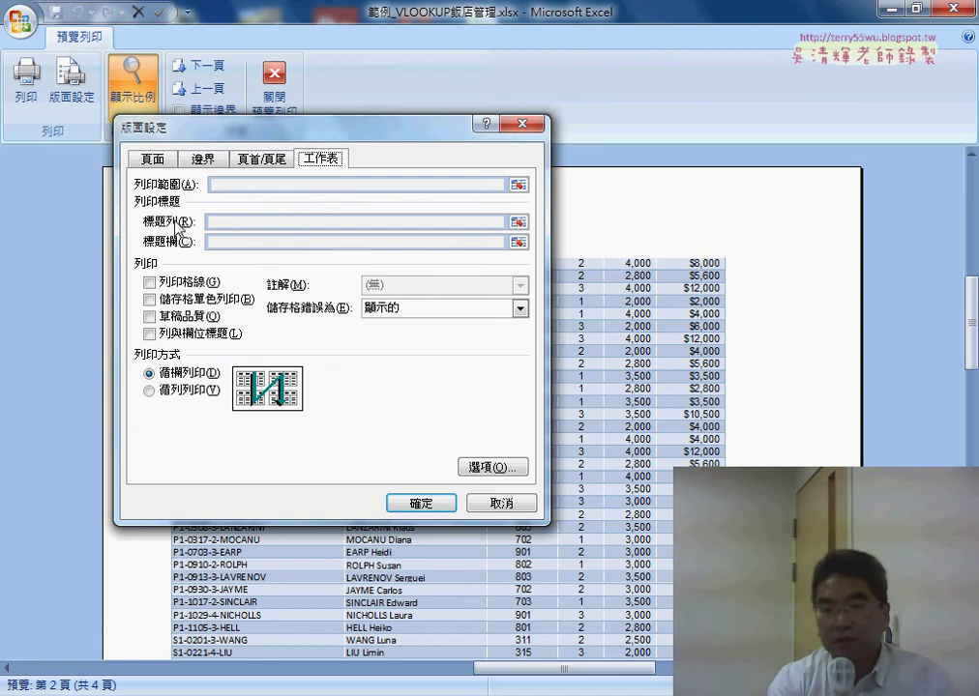
{"action": "left_click", "coordinate": [499, 500]}
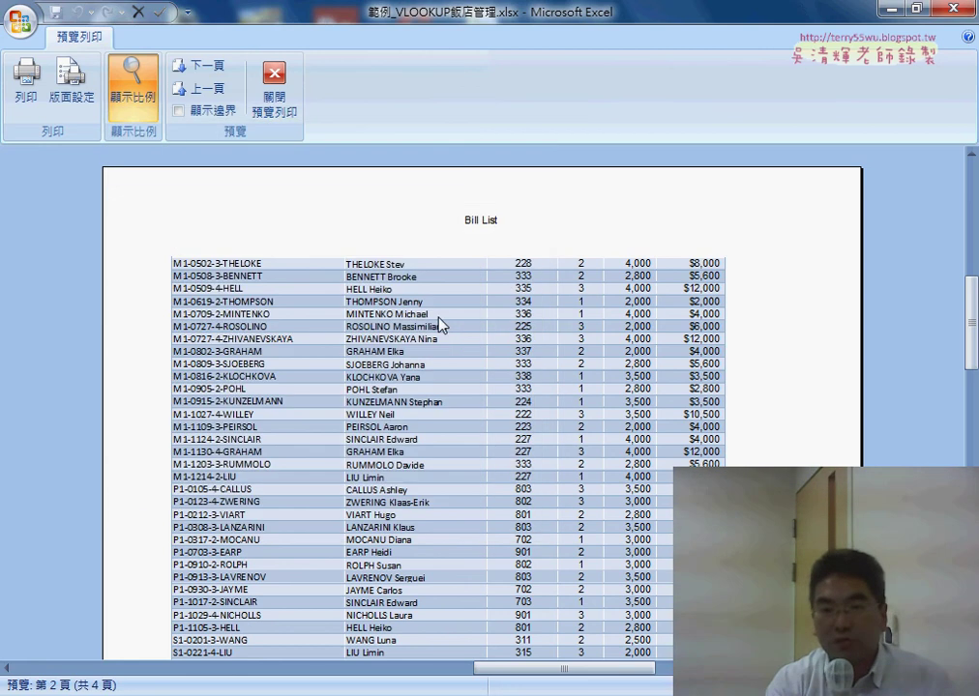
{"action": "left_click", "coordinate": [275, 87]}
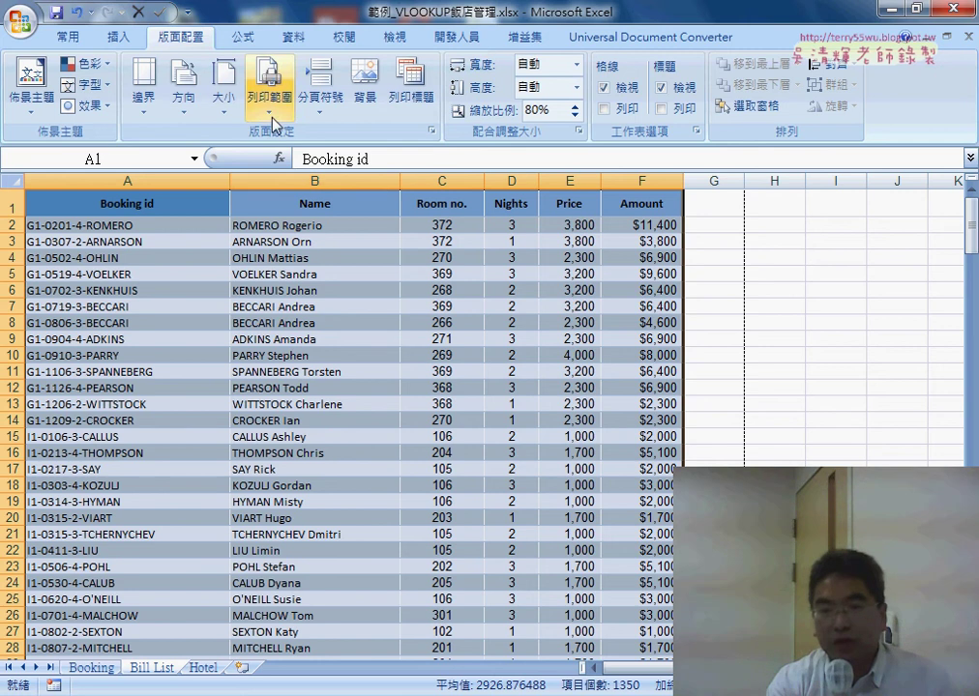
Set row $1:$1 as the repeating print title, turn on gridlines, and preview the printout
{"action": "left_click", "coordinate": [431, 130]}
{"action": "left_click", "coordinate": [322, 161]}
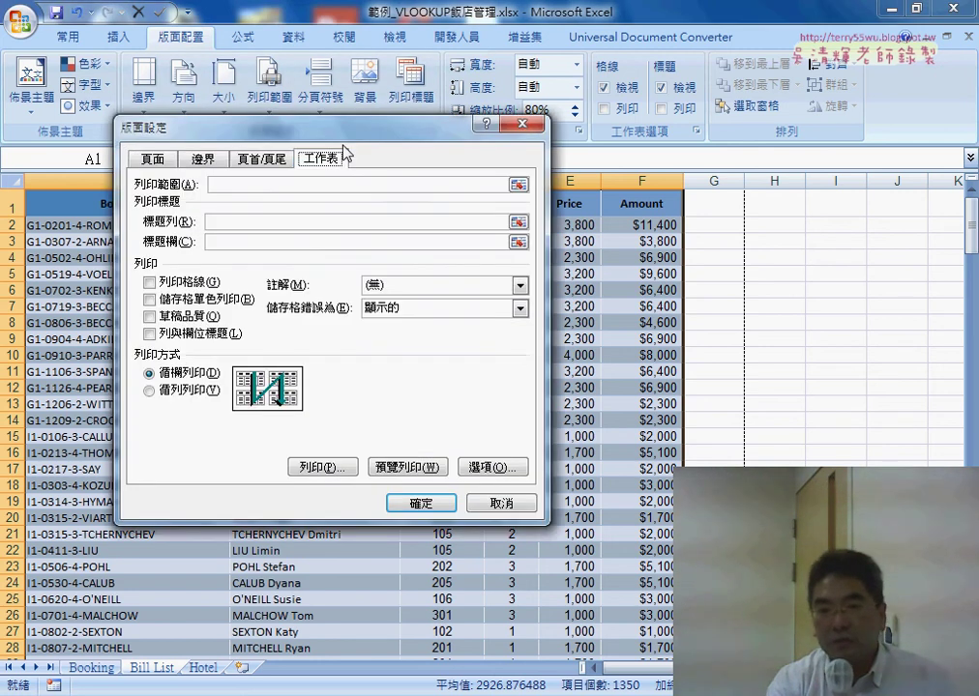
{"action": "left_click_drag", "start_coordinate": [347, 134], "coordinate": [551, 181]}
{"action": "left_click", "coordinate": [432, 270]}
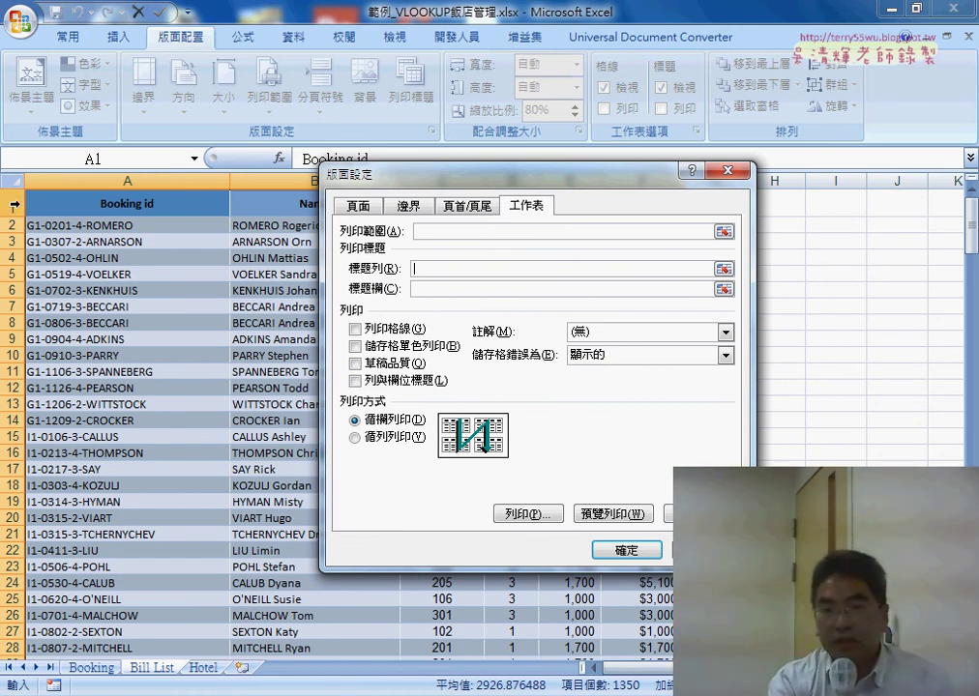
{"action": "left_click_drag", "start_coordinate": [371, 175], "coordinate": [328, 238]}
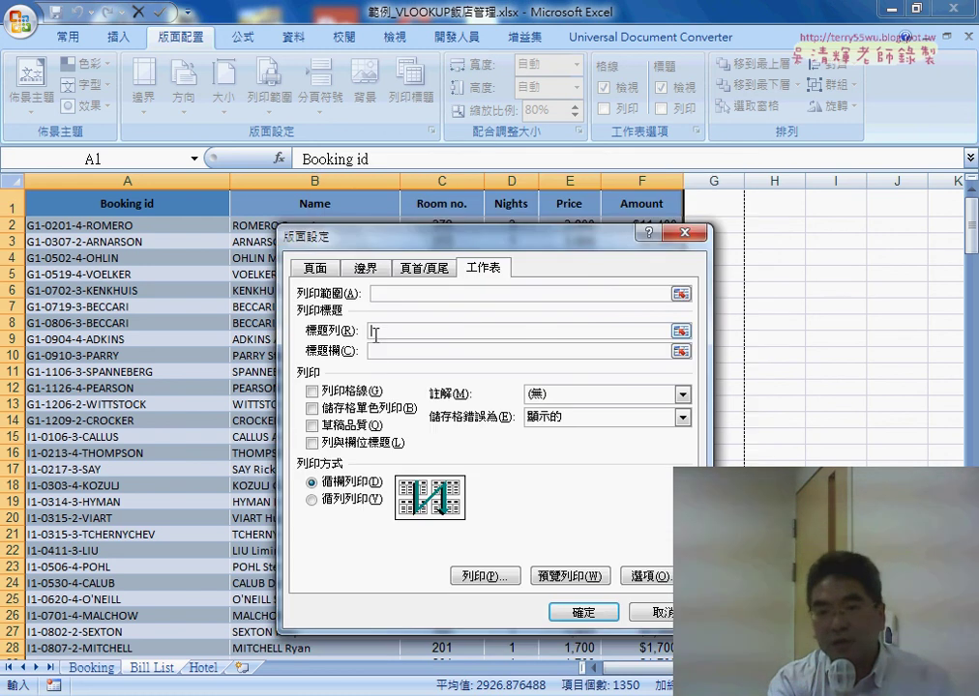
{"action": "left_click", "coordinate": [11, 205]}
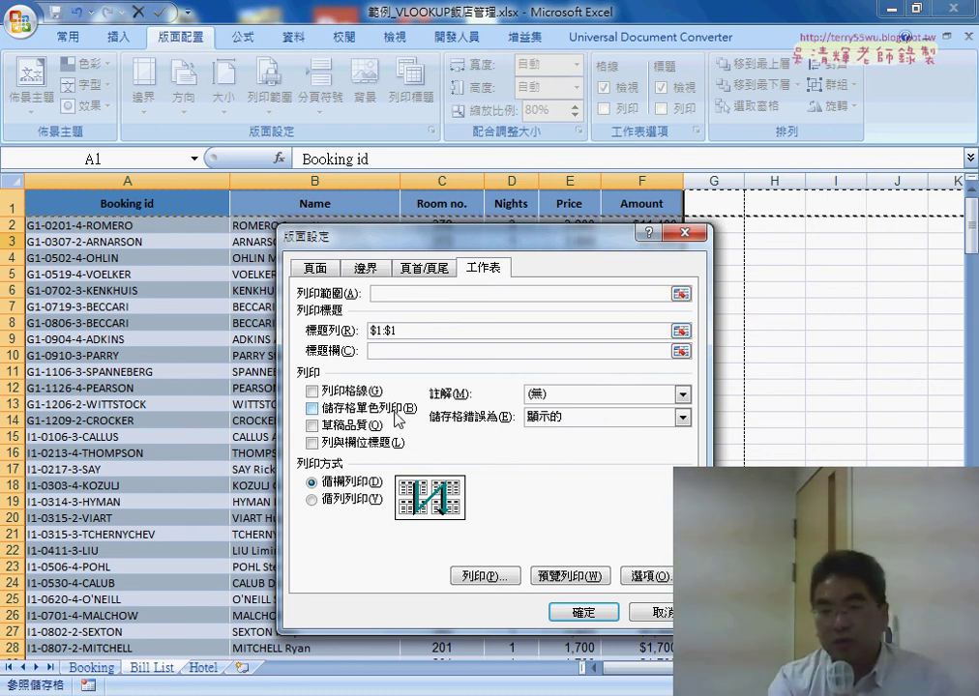
{"action": "left_click", "coordinate": [346, 391]}
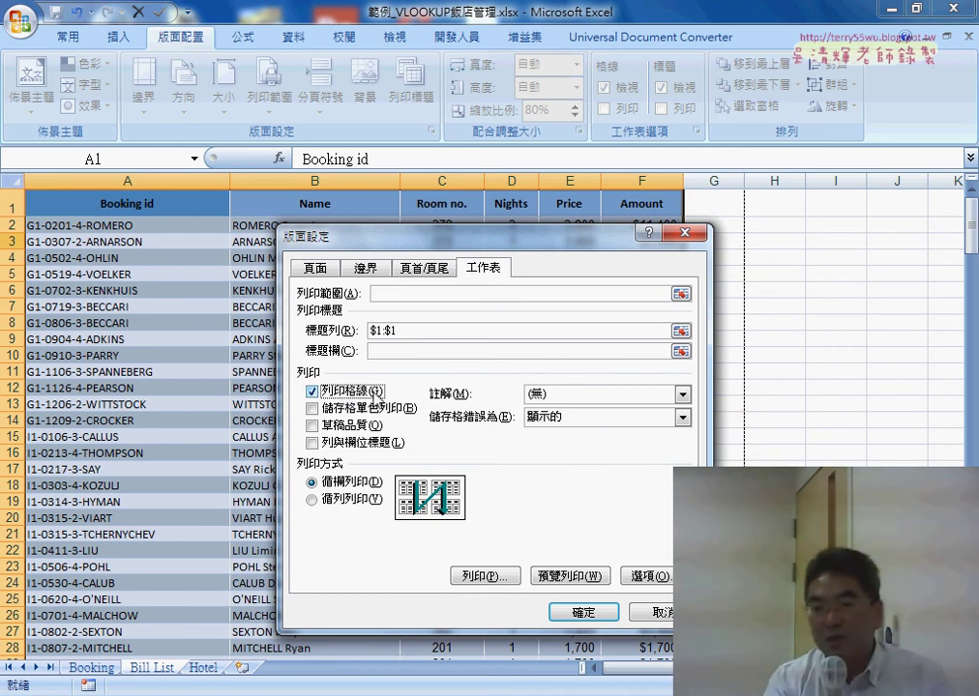
{"action": "left_click", "coordinate": [582, 578]}
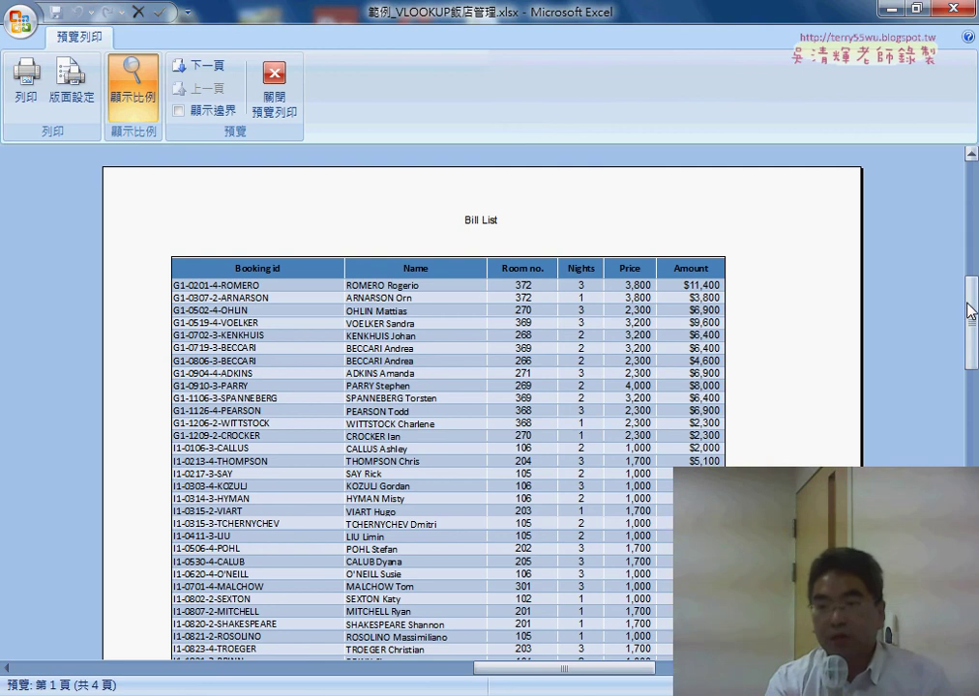
Review preview pages 2 and 3 of 4, then close print preview
{"action": "scroll", "coordinate": [849, 462], "scroll_direction": "down", "scroll_amount": 5}
{"action": "scroll", "coordinate": [841, 461], "scroll_direction": "down", "scroll_amount": 3}
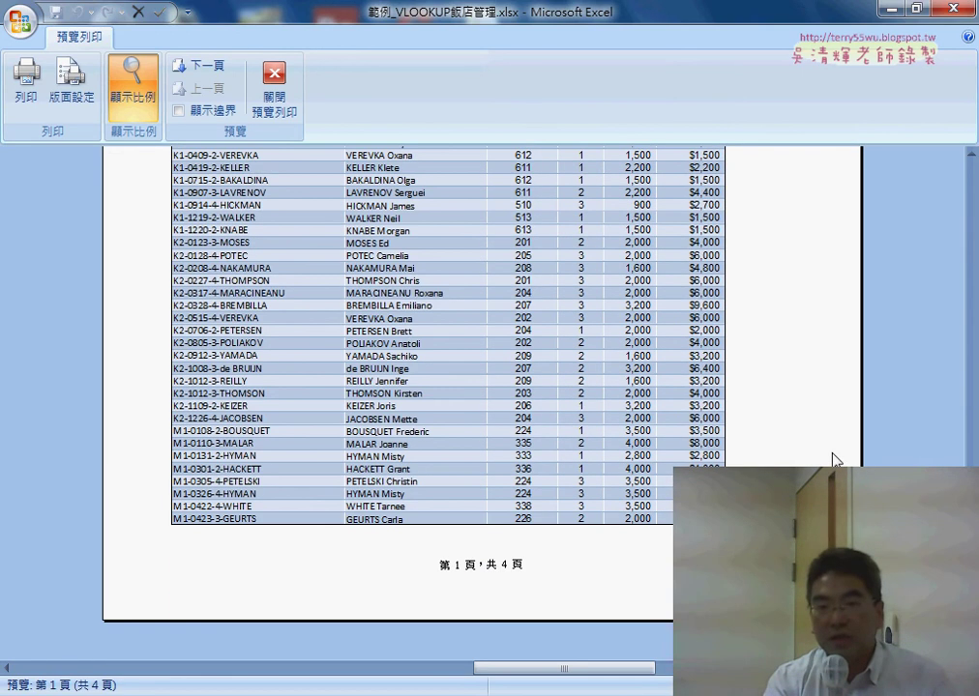
{"action": "left_click", "coordinate": [198, 65]}
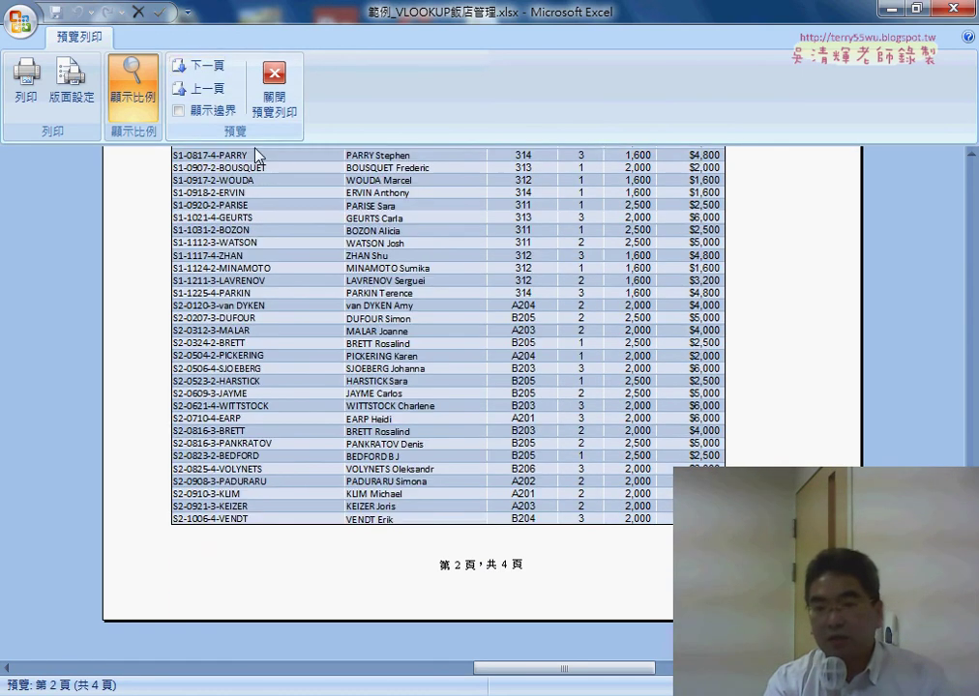
{"action": "scroll", "coordinate": [556, 395], "scroll_direction": "up", "scroll_amount": 5}
{"action": "scroll", "coordinate": [554, 395], "scroll_direction": "up", "scroll_amount": 10}
{"action": "scroll", "coordinate": [555, 394], "scroll_direction": "up", "scroll_amount": 3}
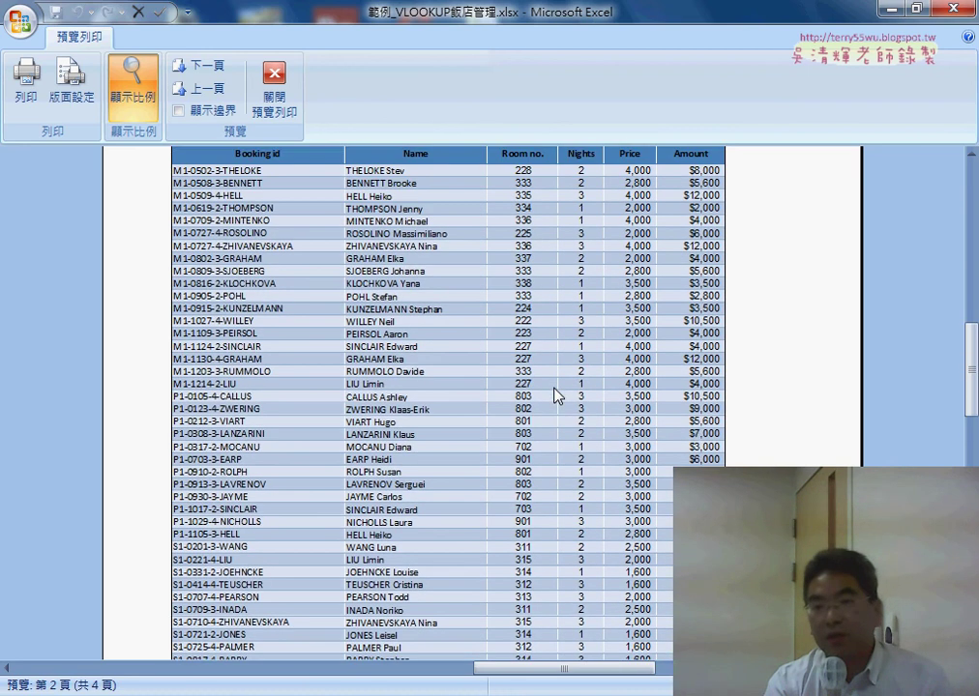
{"action": "scroll", "coordinate": [445, 319], "scroll_direction": "up", "scroll_amount": 2}
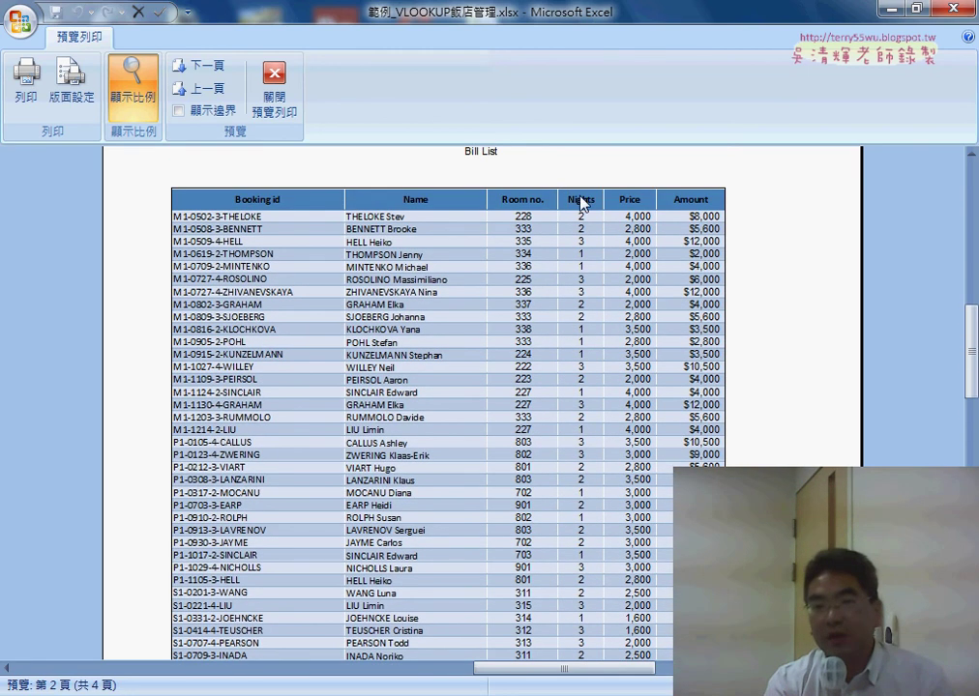
{"action": "left_click", "coordinate": [195, 65]}
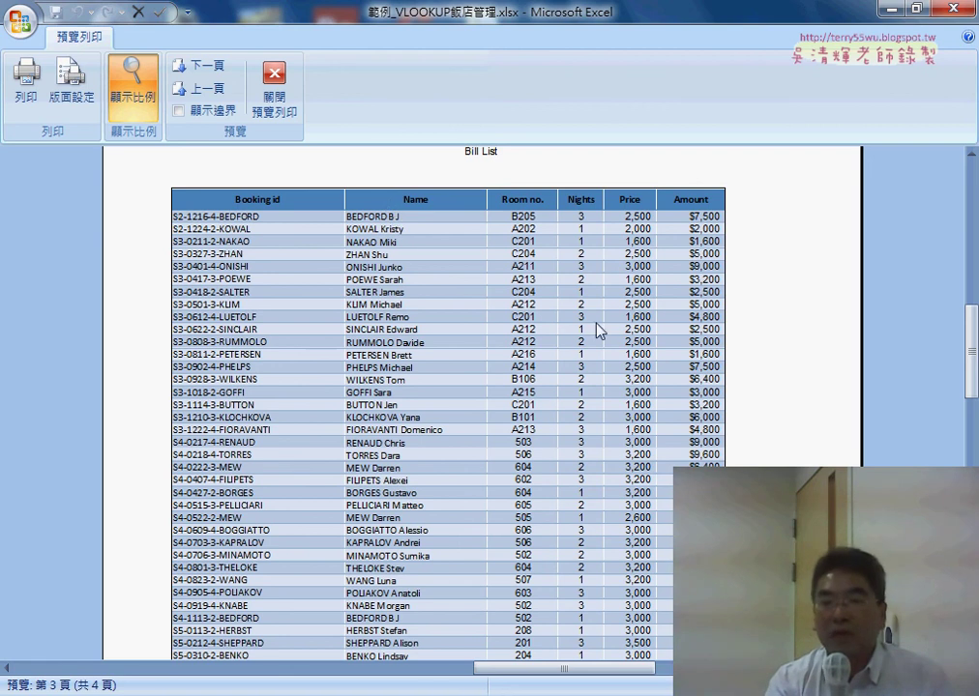
{"action": "left_click", "coordinate": [271, 82]}
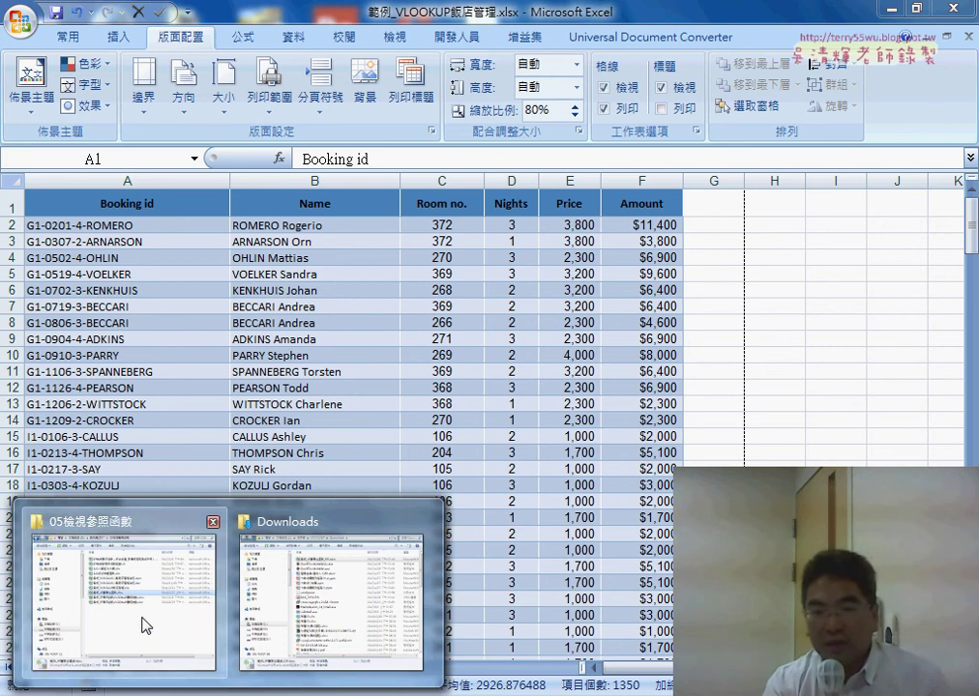
Open 325人事資料分欄.xlsx from the 05檢視參照函數 folder window
{"action": "left_click", "coordinate": [145, 625]}
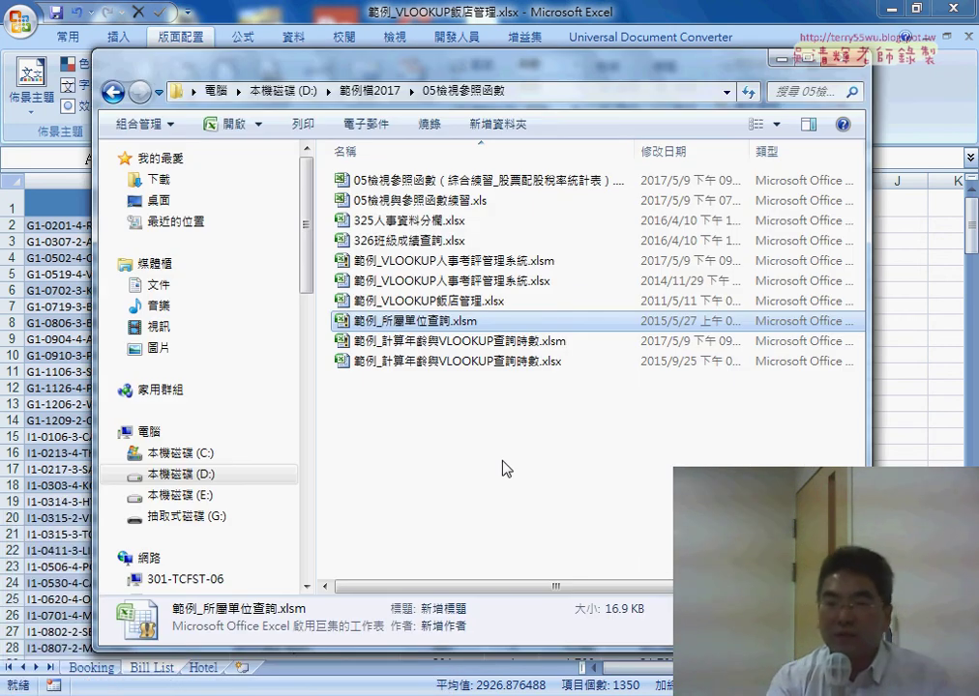
{"action": "left_click", "coordinate": [427, 223]}
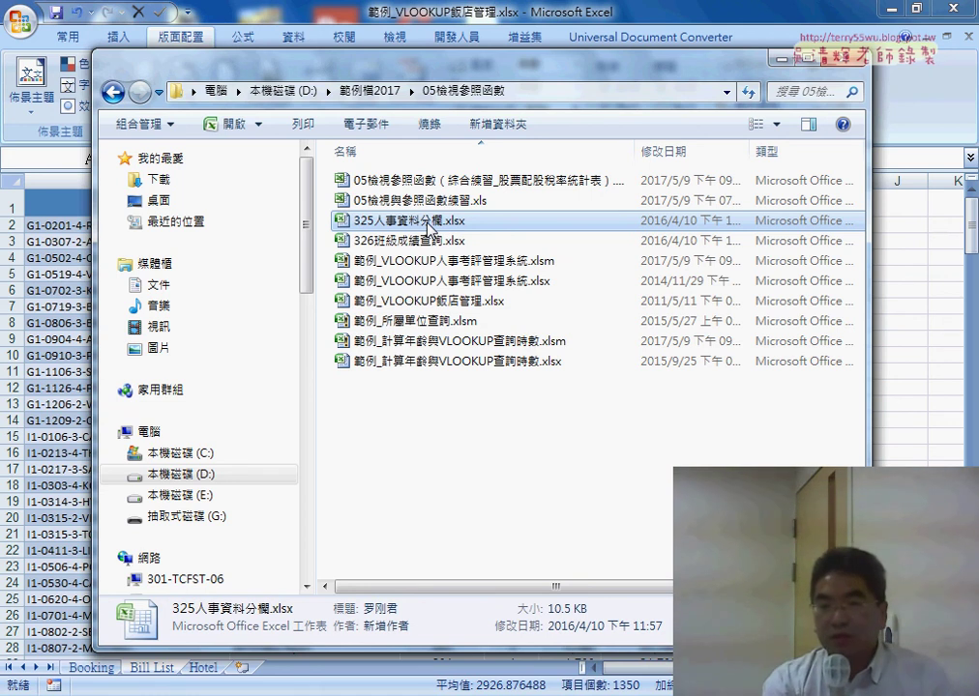
{"action": "left_click", "coordinate": [492, 454]}
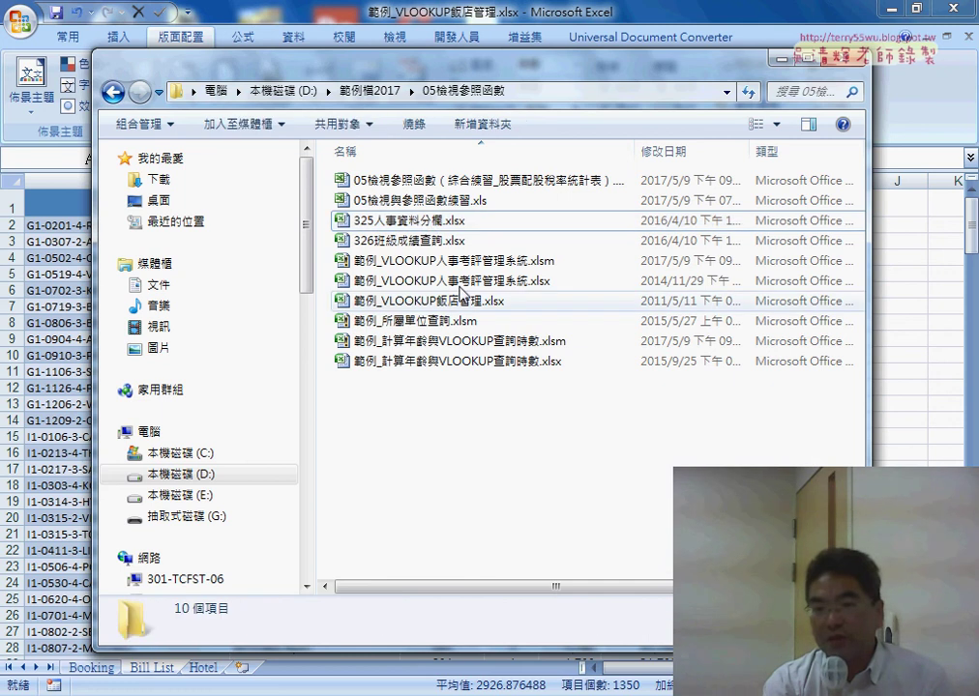
{"action": "double_click", "coordinate": [345, 223]}
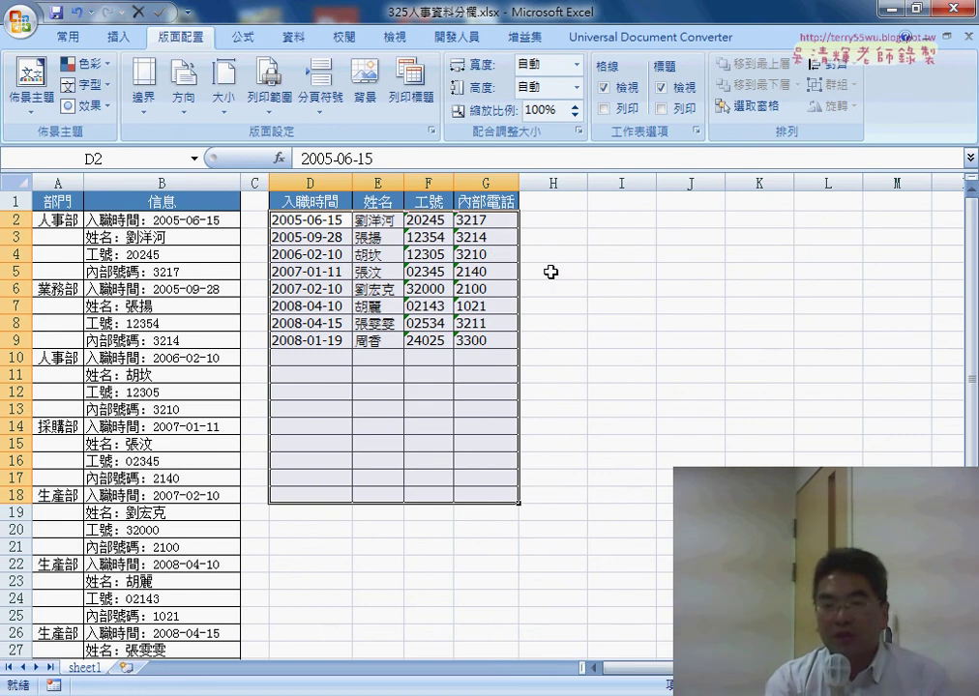
Clear the sample answers from D2:G9
{"action": "left_click", "coordinate": [577, 320]}
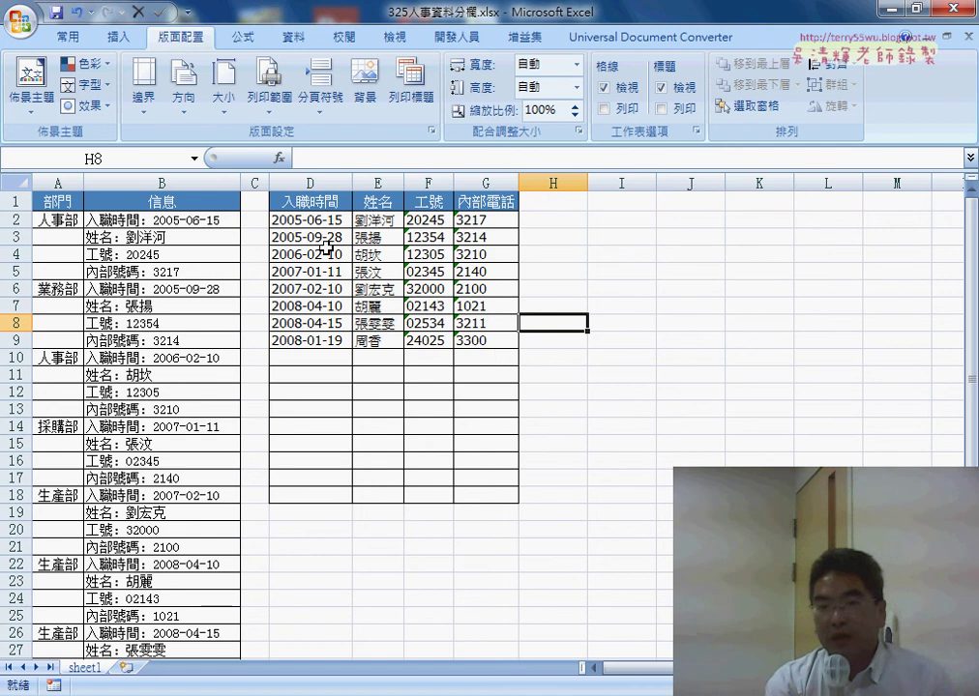
{"action": "left_click_drag", "start_coordinate": [312, 221], "coordinate": [478, 336]}
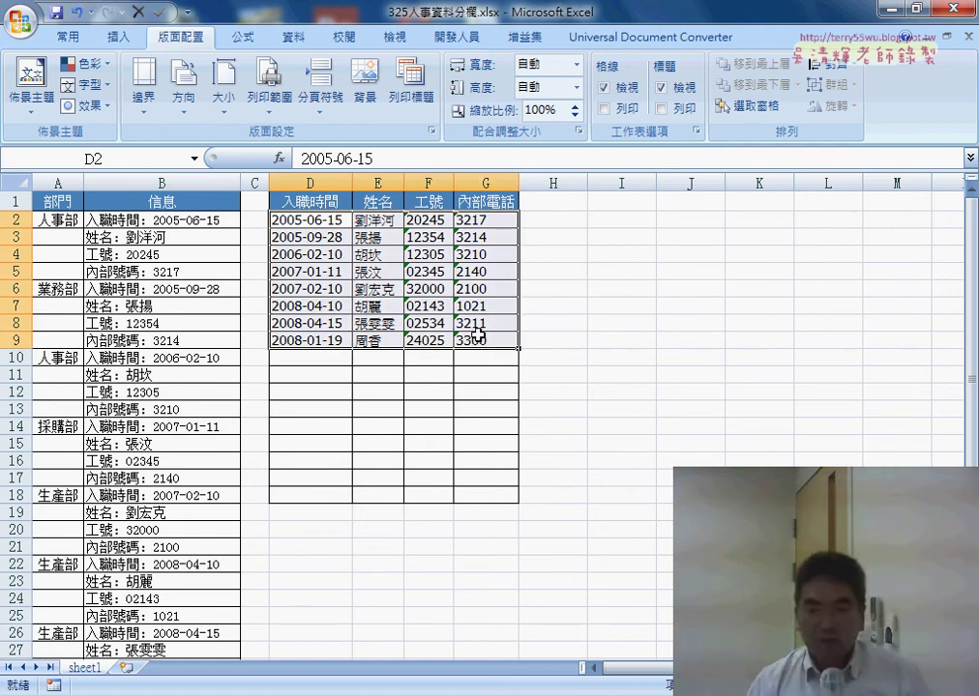
{"action": "key", "text": "Delete"}
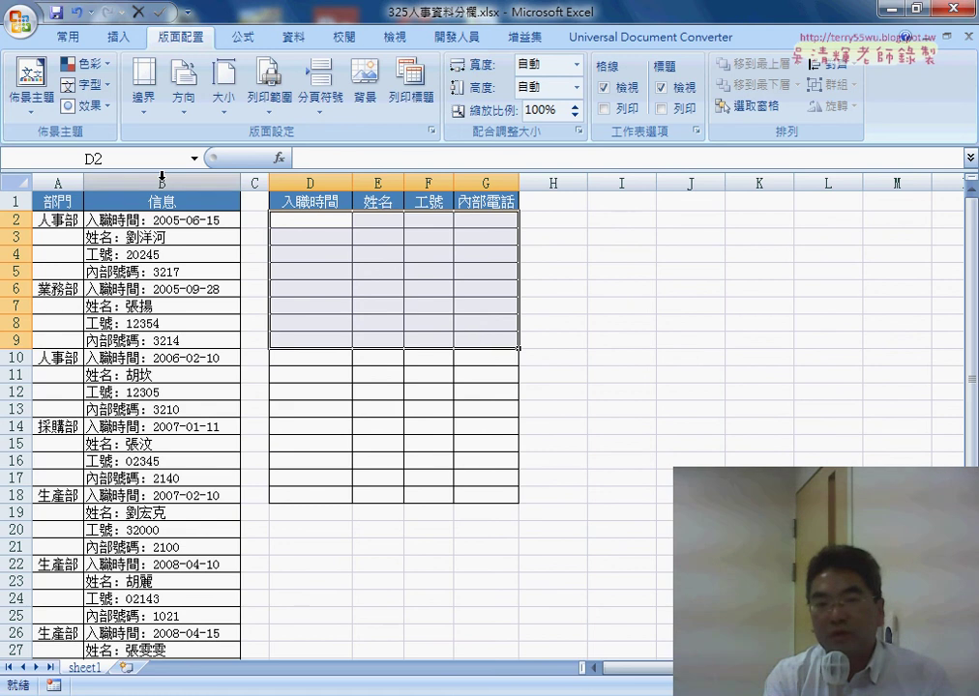
Highlight B2:B5, D2:G2, B6:B9 and D3:G3 to show how each person's stacked data maps to one row
{"action": "left_click_drag", "start_coordinate": [160, 220], "coordinate": [176, 273]}
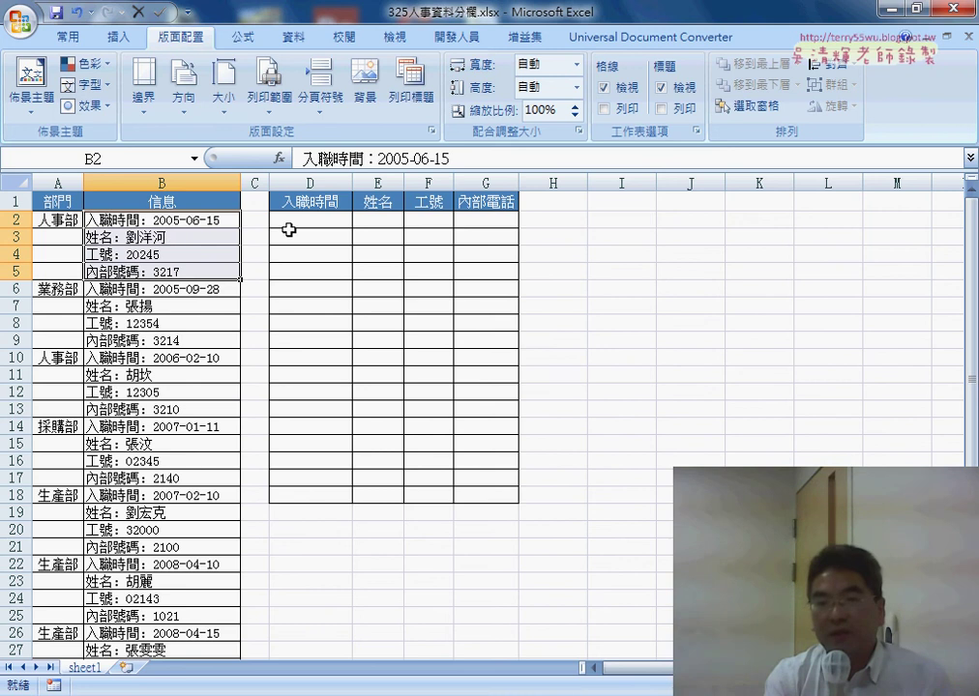
{"action": "left_click_drag", "start_coordinate": [304, 222], "coordinate": [494, 227]}
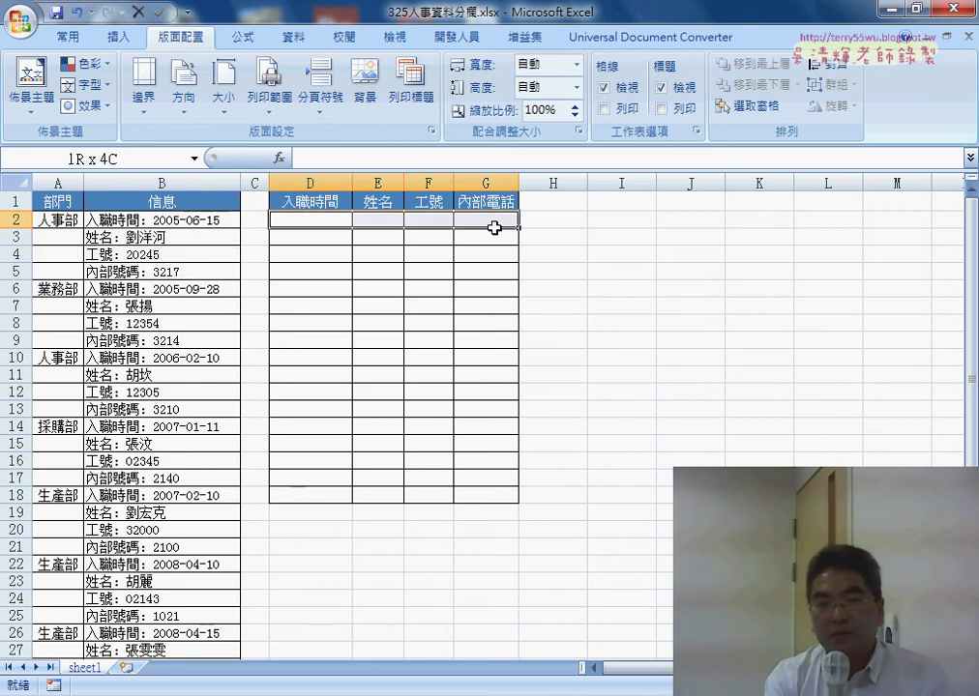
{"action": "left_click_drag", "start_coordinate": [132, 288], "coordinate": [132, 341]}
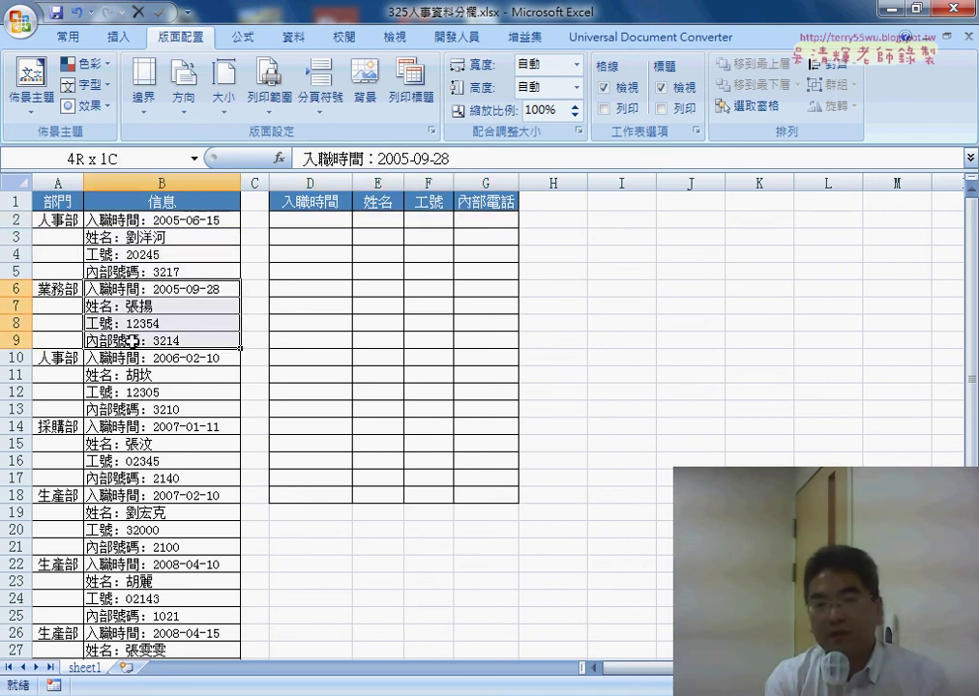
{"action": "left_click_drag", "start_coordinate": [309, 236], "coordinate": [502, 237]}
{"action": "left_click_drag", "start_coordinate": [200, 228], "coordinate": [160, 278]}
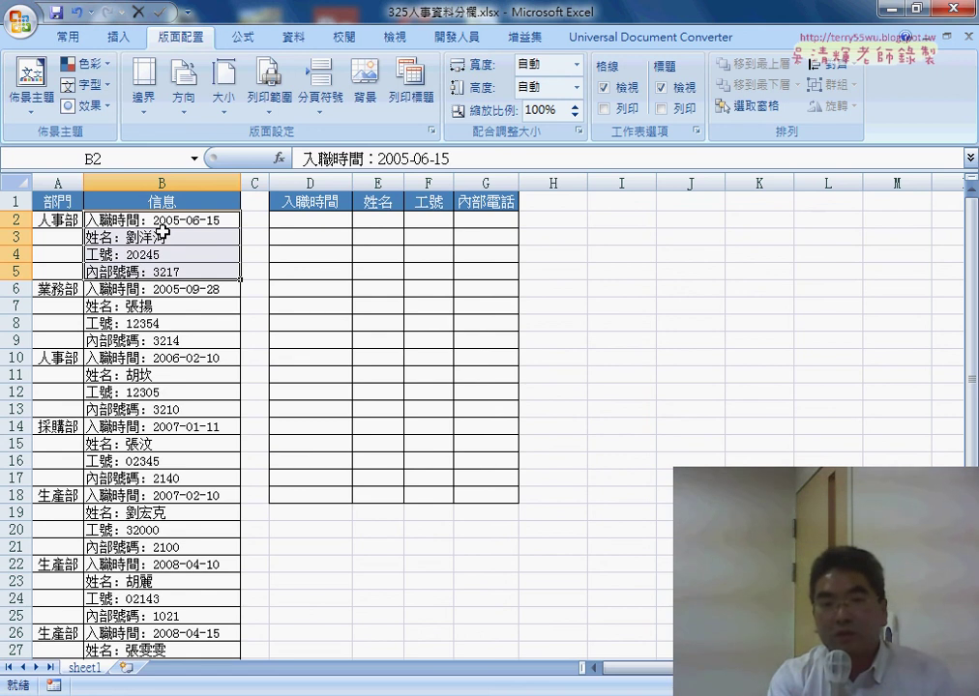
{"action": "left_click", "coordinate": [150, 223]}
{"action": "double_click", "coordinate": [152, 221]}
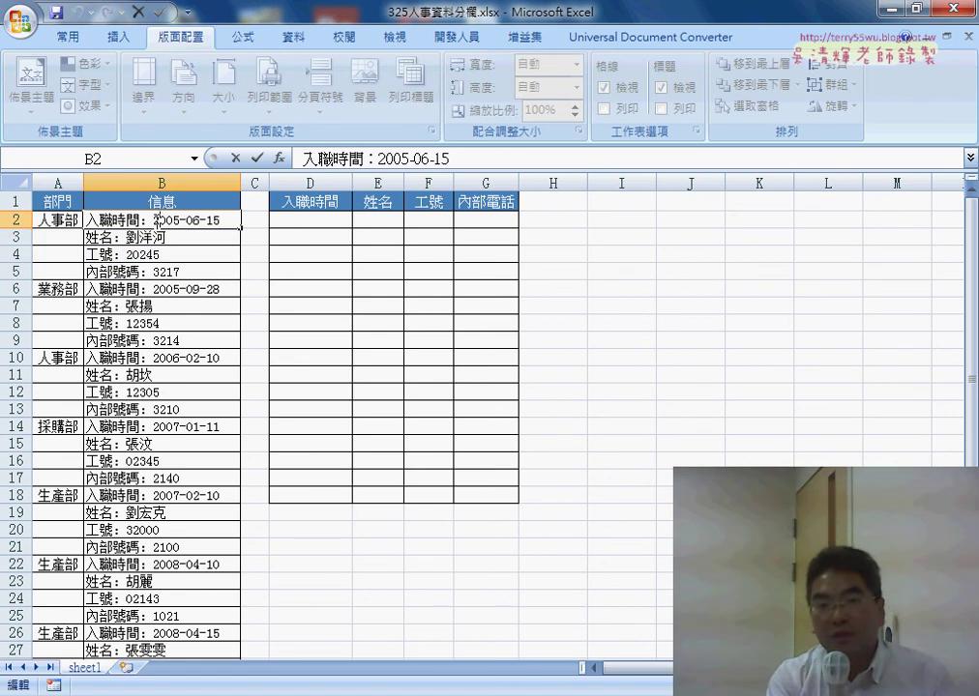
{"action": "left_click_drag", "start_coordinate": [152, 221], "coordinate": [87, 220]}
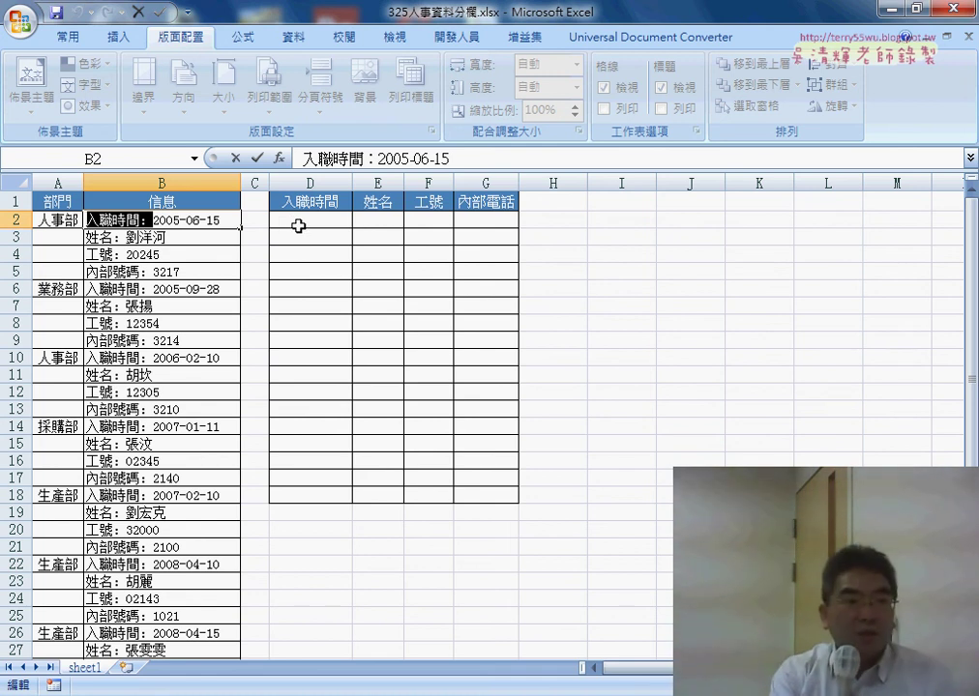
{"action": "left_click", "coordinate": [300, 226]}
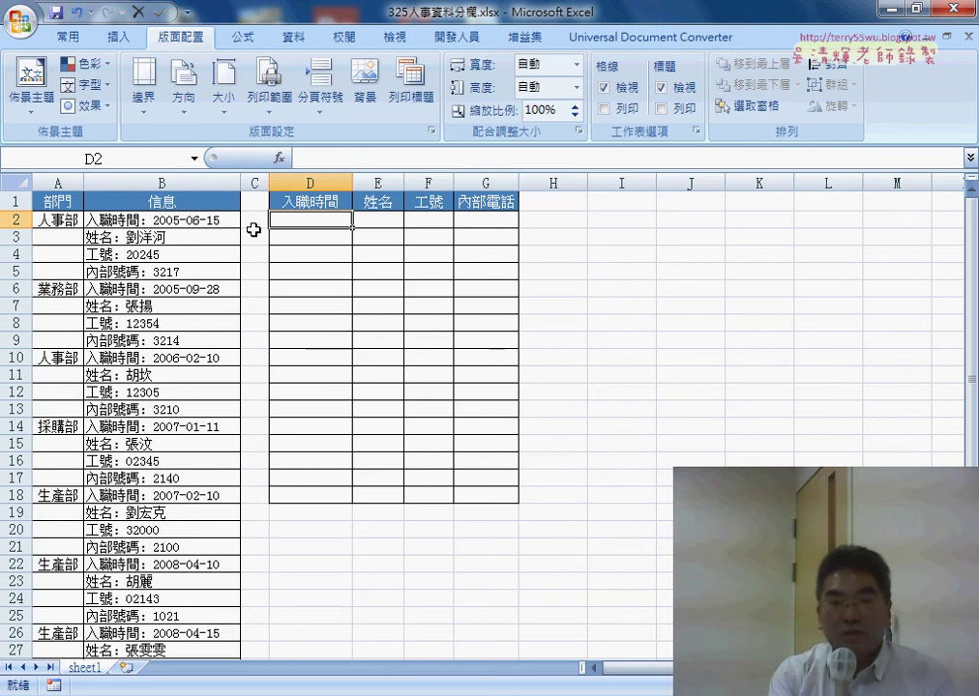
{"action": "left_click_drag", "start_coordinate": [228, 220], "coordinate": [189, 270]}
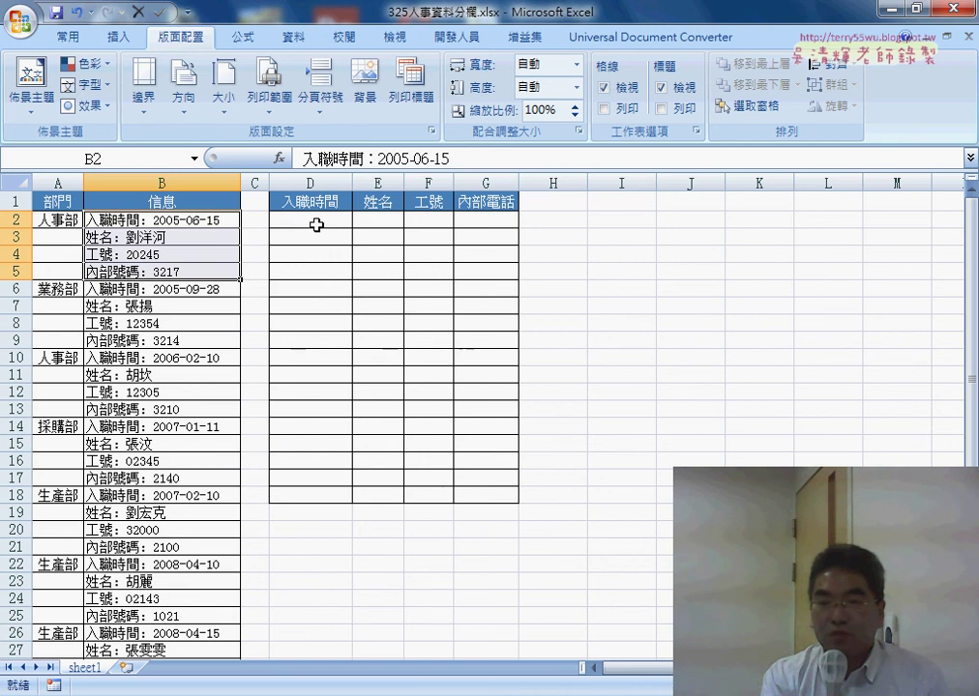
Start a formula in D2 and pick INDIRECT from the Lookup & Reference functions
{"action": "left_click", "coordinate": [317, 225]}
{"action": "left_click", "coordinate": [280, 157]}
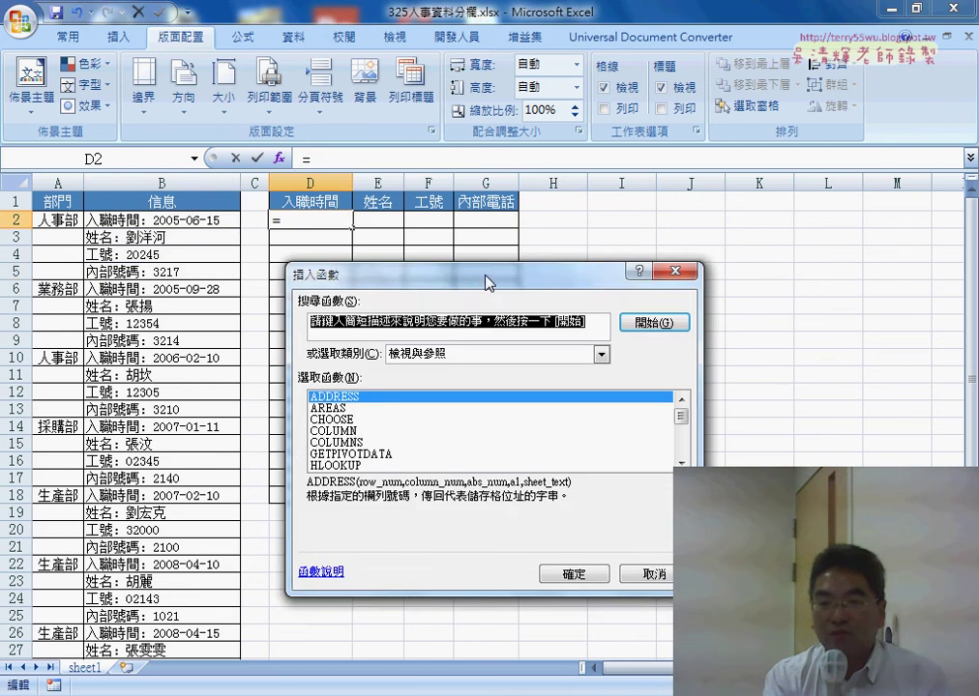
{"action": "left_click_drag", "start_coordinate": [487, 283], "coordinate": [601, 187]}
{"action": "left_click_drag", "start_coordinate": [796, 323], "coordinate": [793, 338]}
{"action": "left_click", "coordinate": [489, 337]}
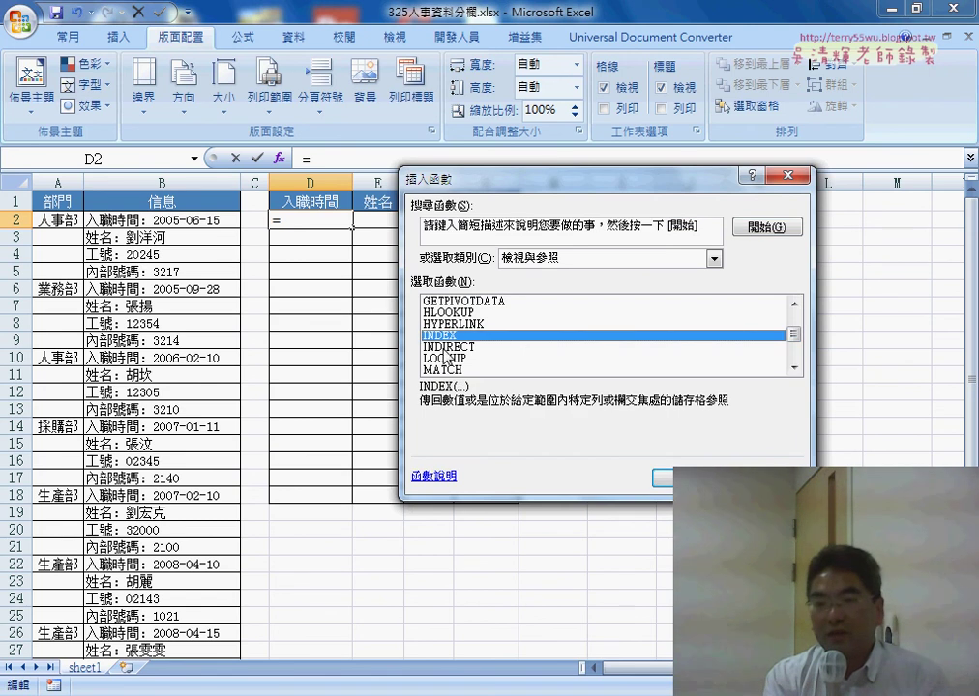
{"action": "left_click", "coordinate": [442, 347]}
{"action": "scroll", "coordinate": [794, 367], "scroll_direction": "down", "scroll_amount": 2}
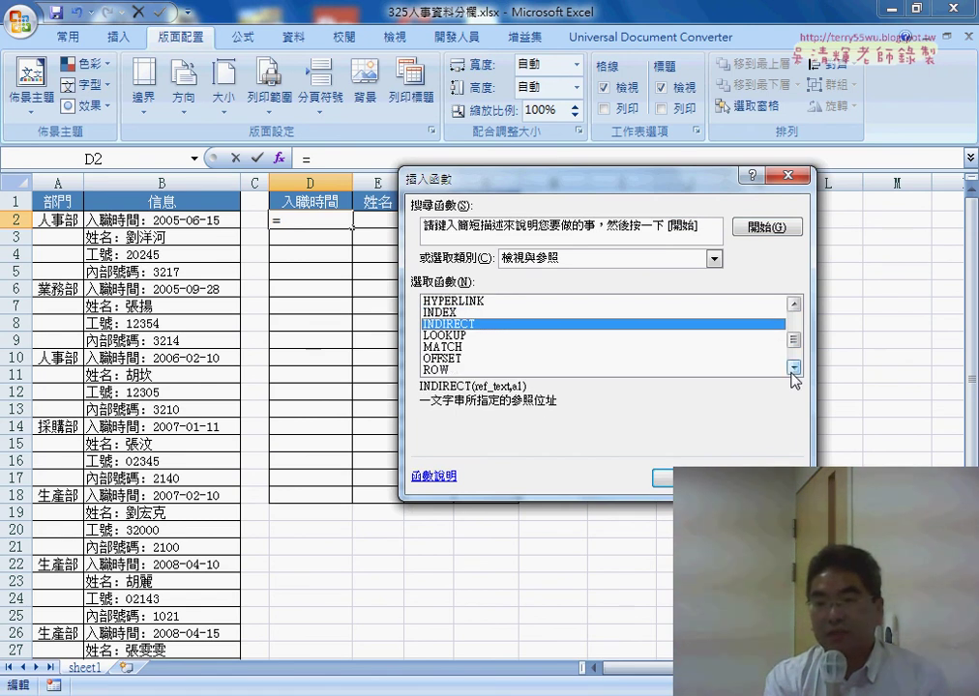
{"action": "scroll", "coordinate": [794, 367], "scroll_direction": "down", "scroll_amount": 2}
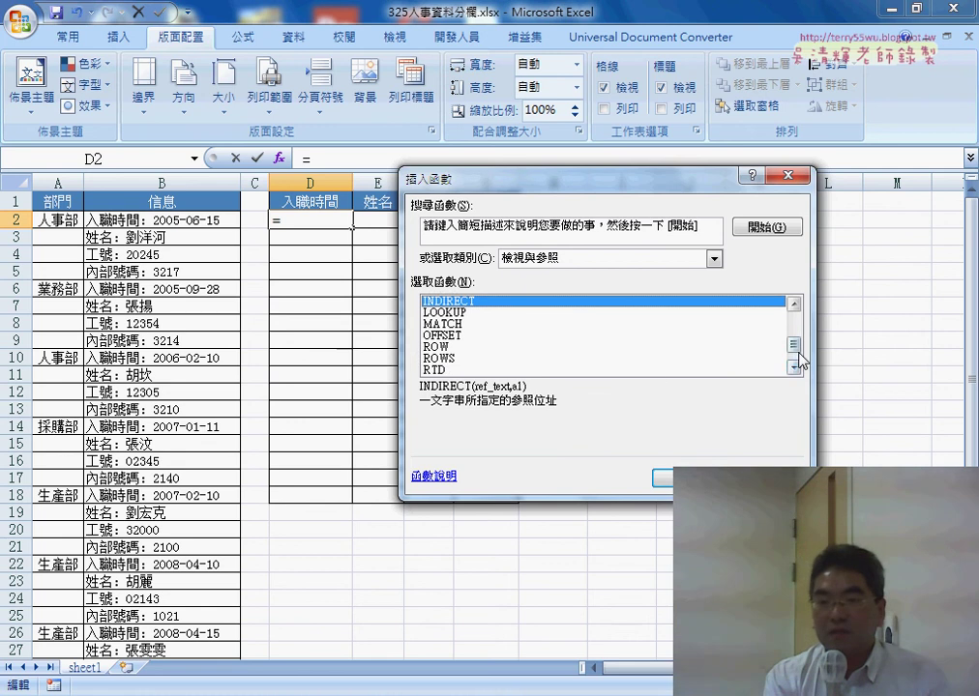
{"action": "scroll", "coordinate": [795, 333], "scroll_direction": "up", "scroll_amount": 1}
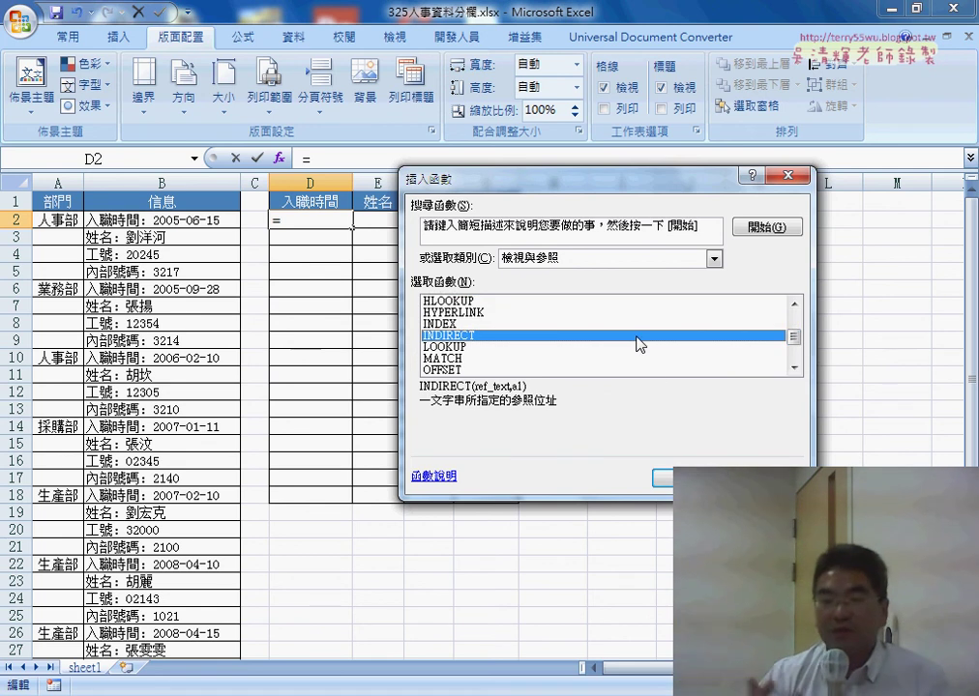